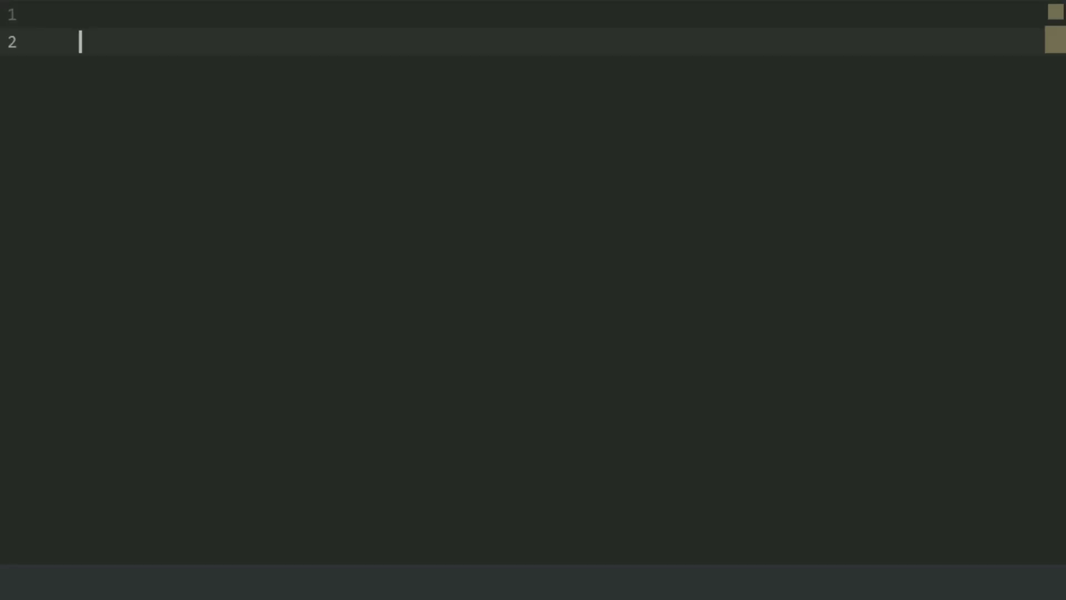
pyautogui.write('m')
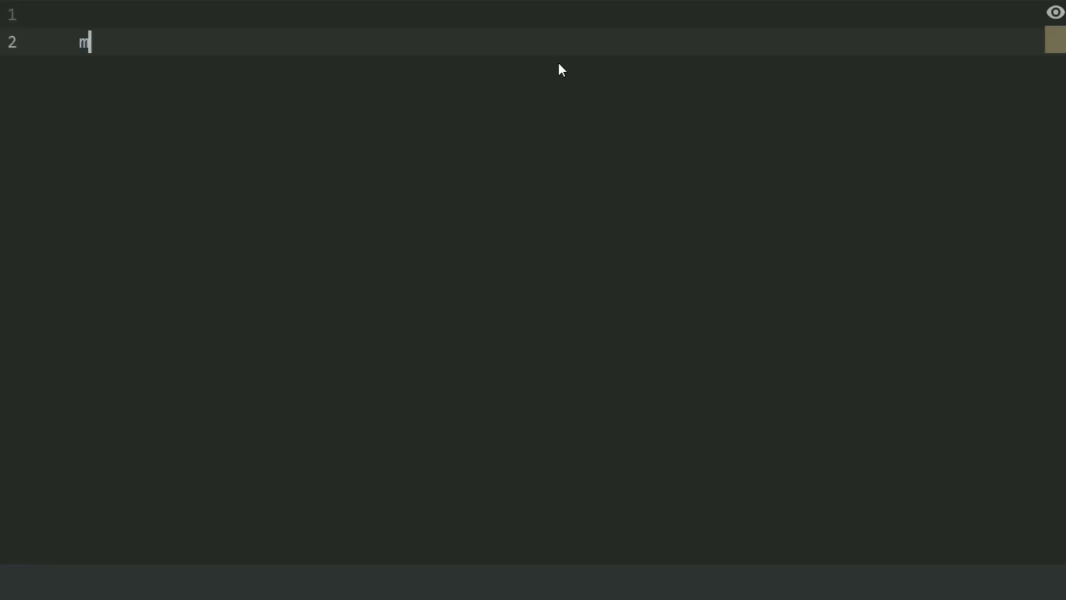
pyautogui.write('onth_')
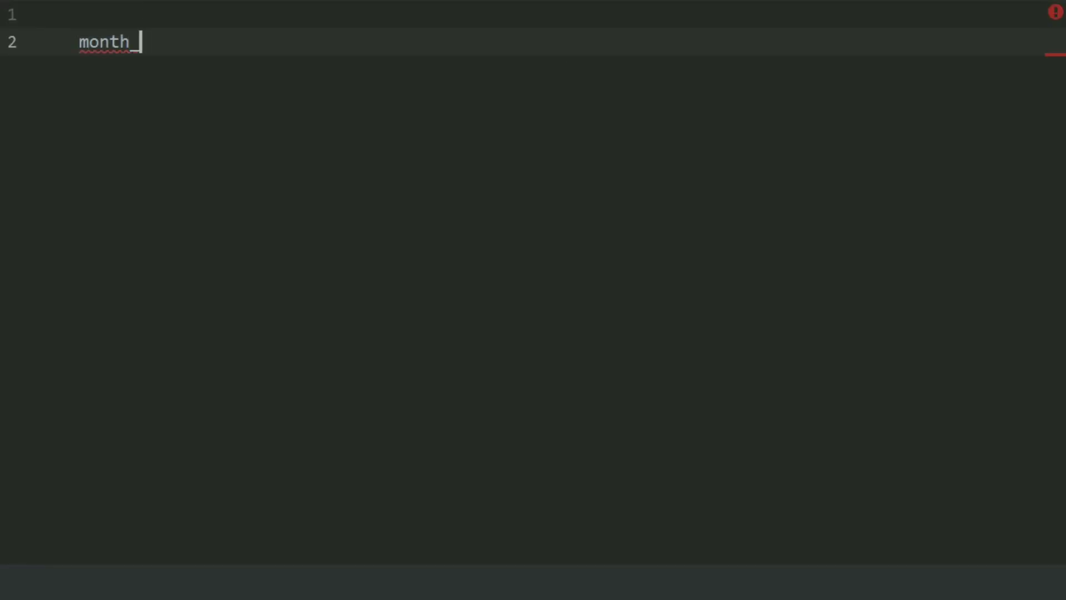
pyautogui.write('number ')
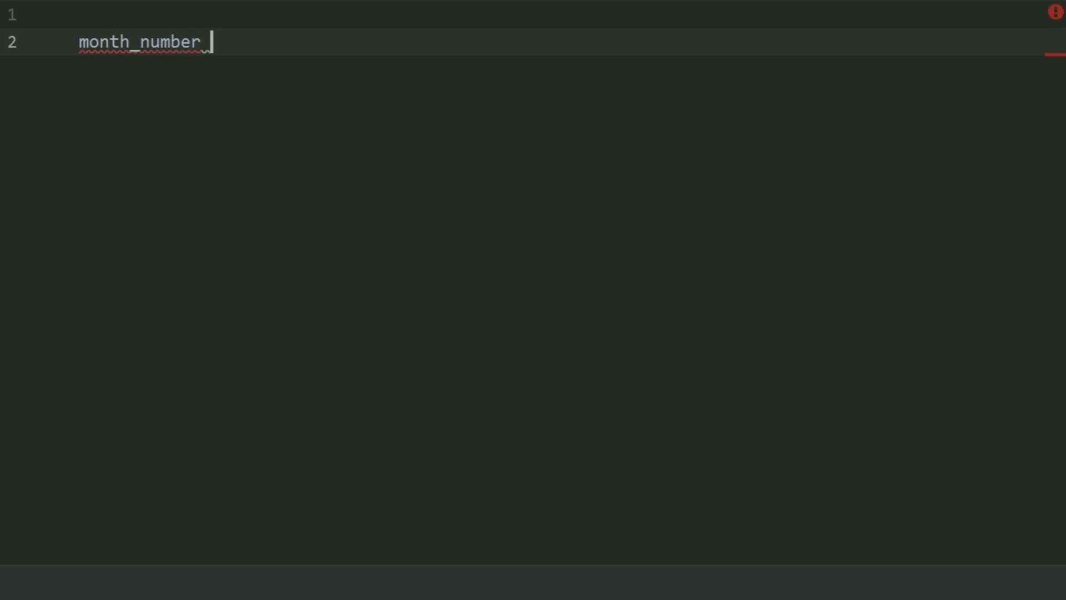
pyautogui.write('= ')
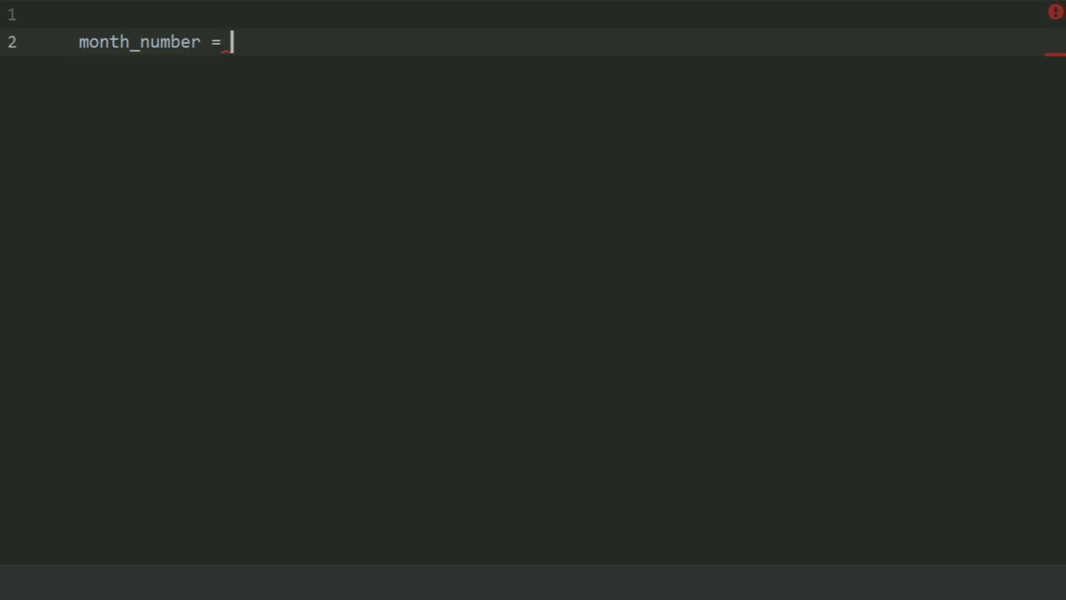
pyautogui.write('int(i')
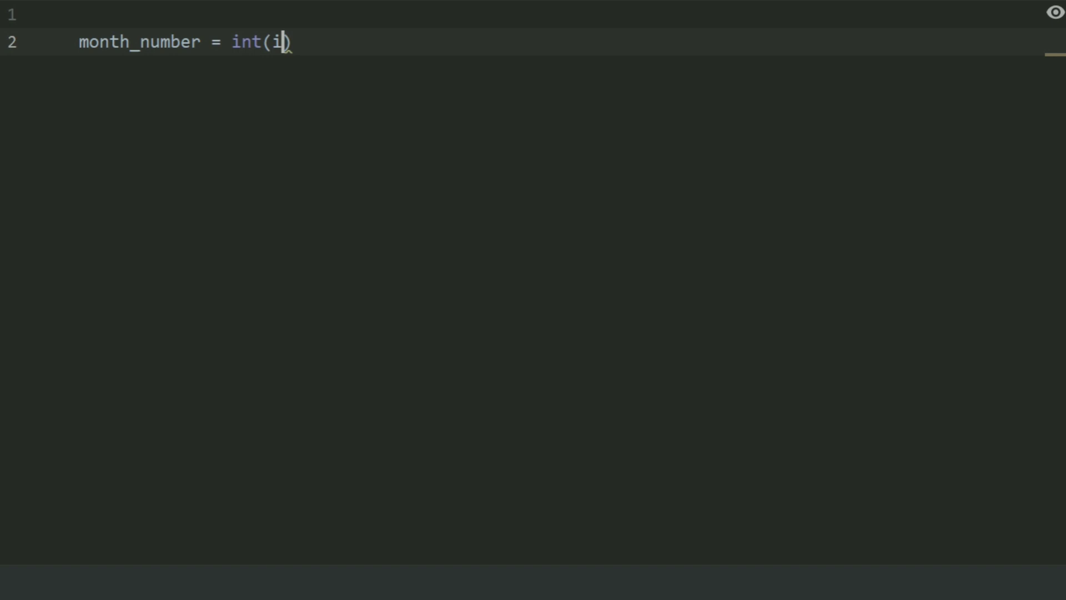
pyautogui.write('nput("')
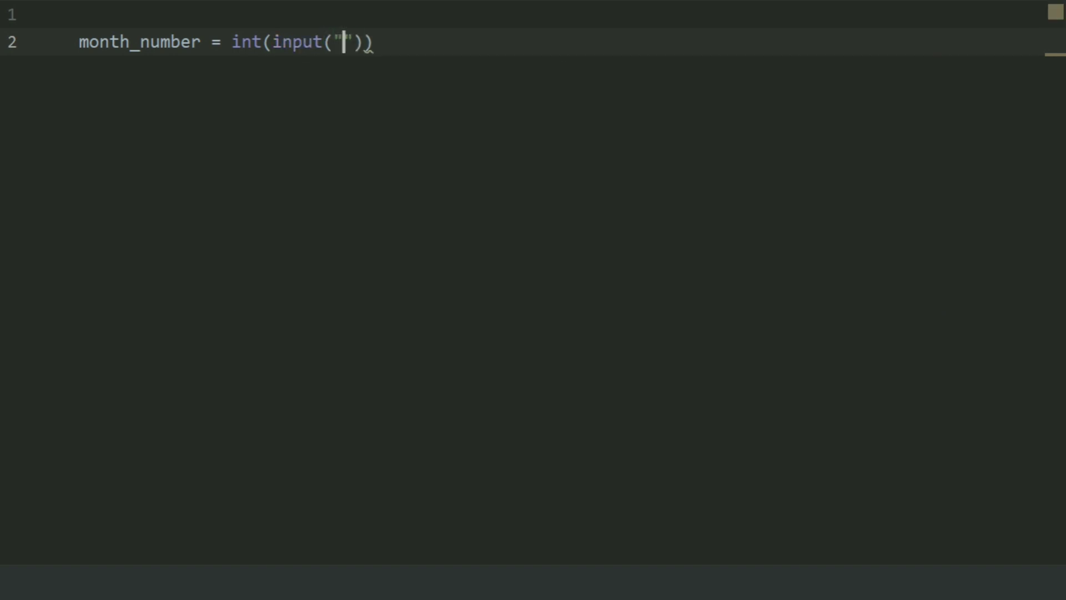
pyautogui.write('Enter the ')
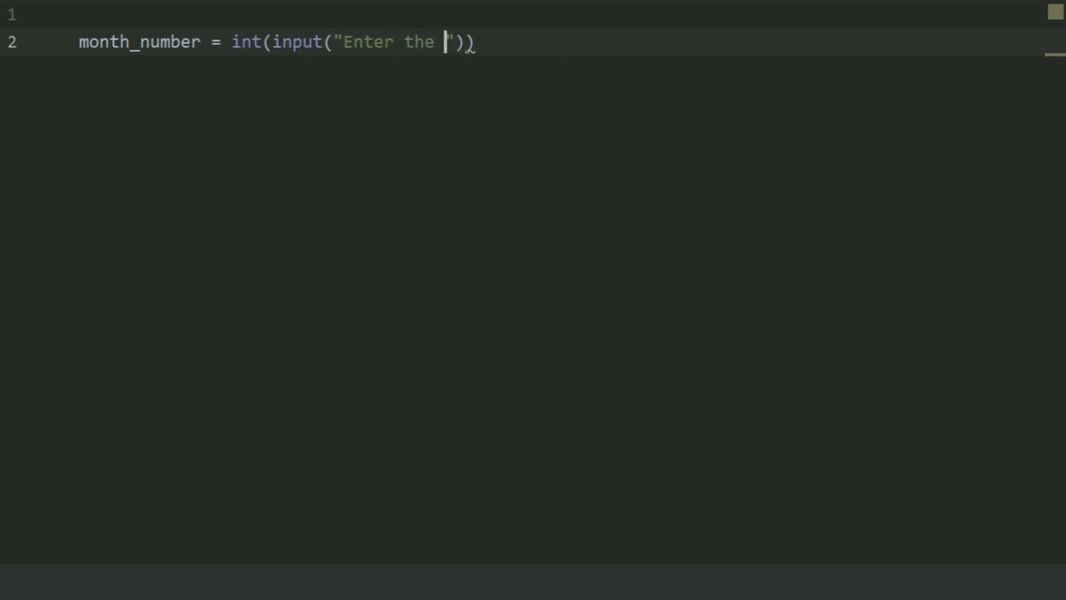
pyautogui.write('month nu')
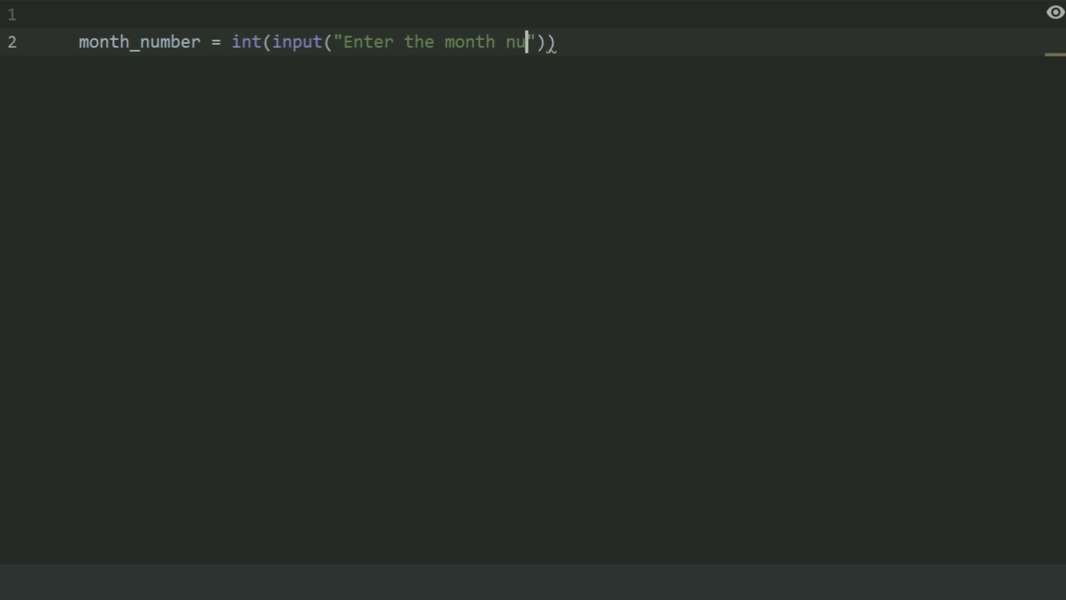
pyautogui.write('mber form')
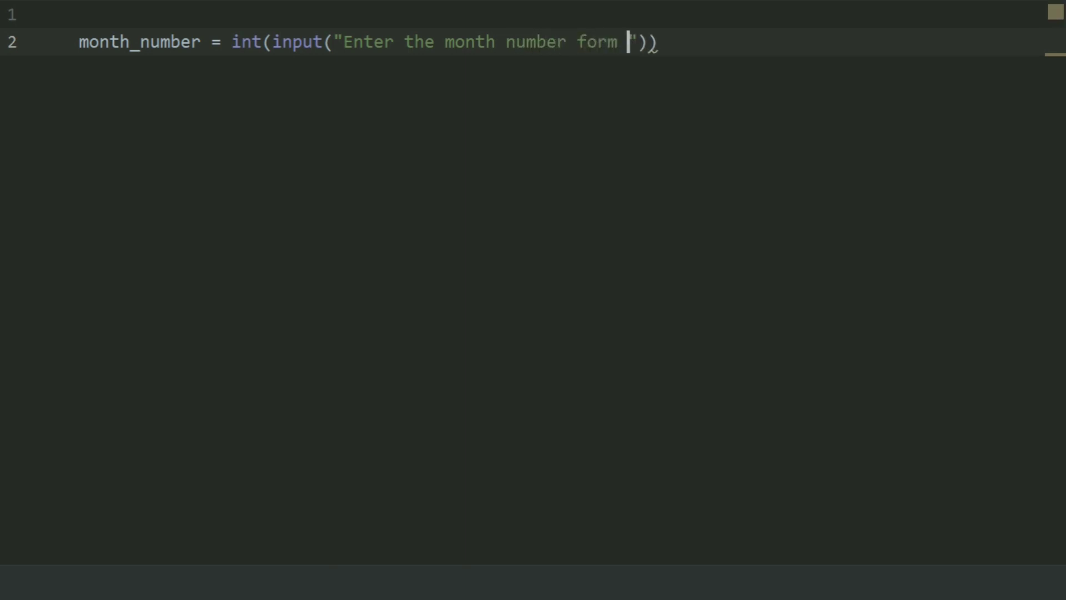
# Write month_number = int(input("Enter the month number from 1 to 12: ")) with the typo fixed.
pyautogui.press('BackSpace')
pyautogui.press('BackSpace')
pyautogui.press('BackSpace')
pyautogui.write('ro')
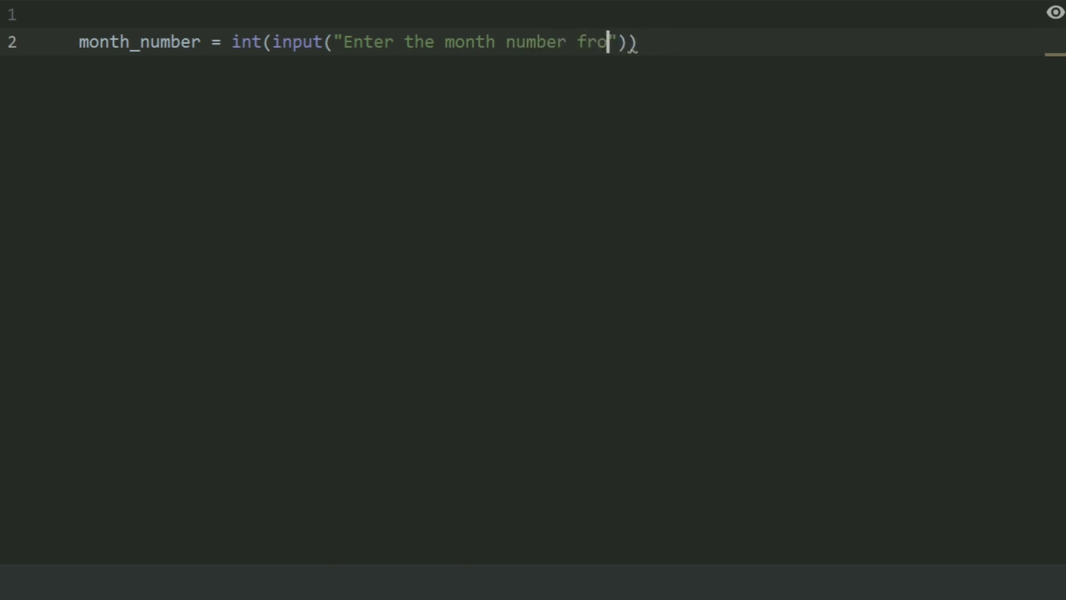
pyautogui.write('m 1 to ')
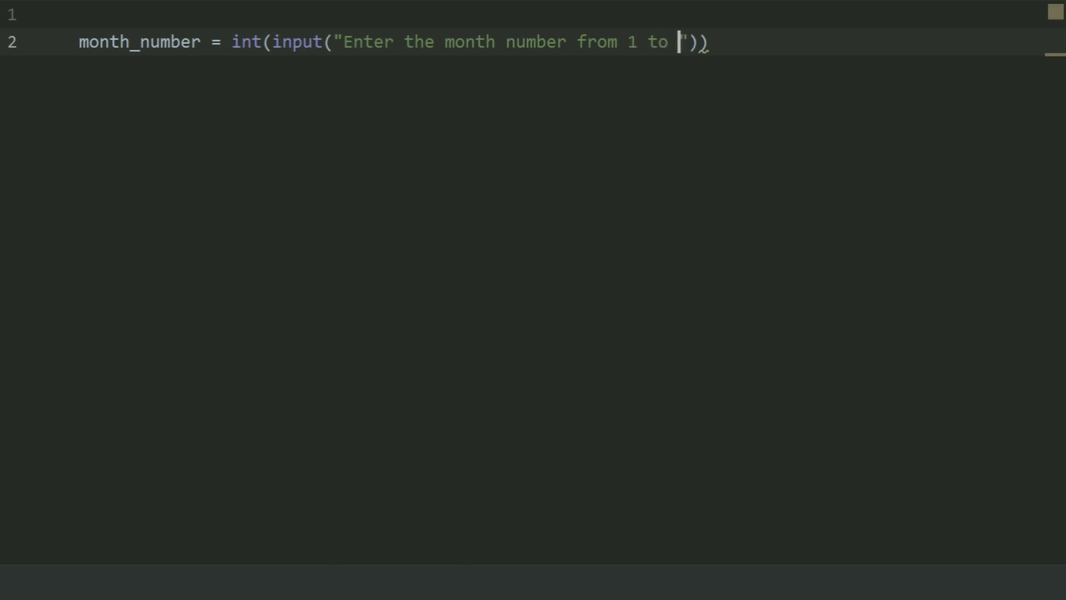
pyautogui.write('12:')
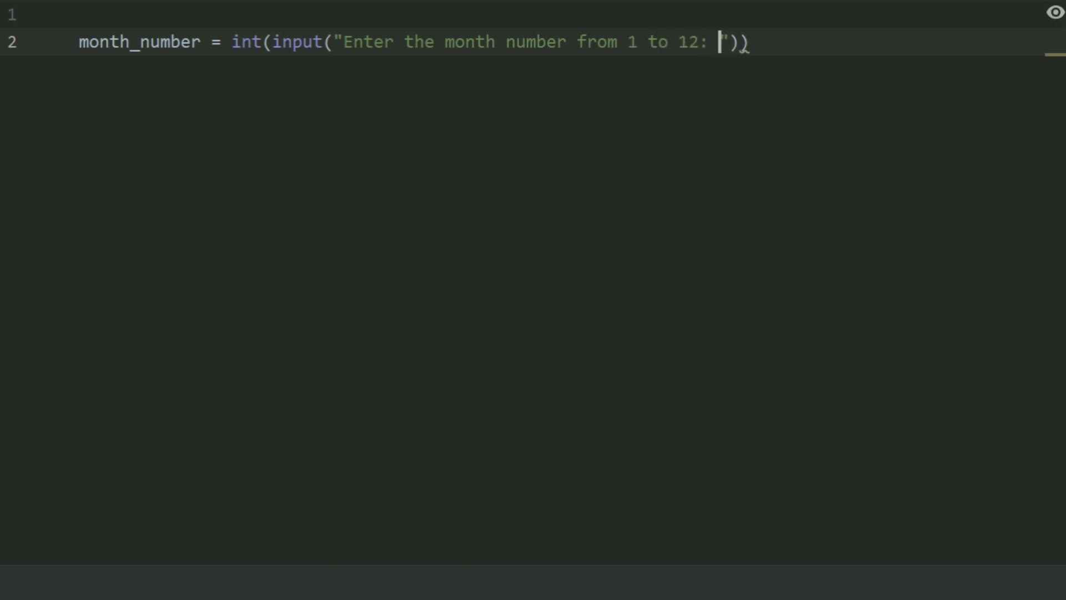
pyautogui.press('Return')
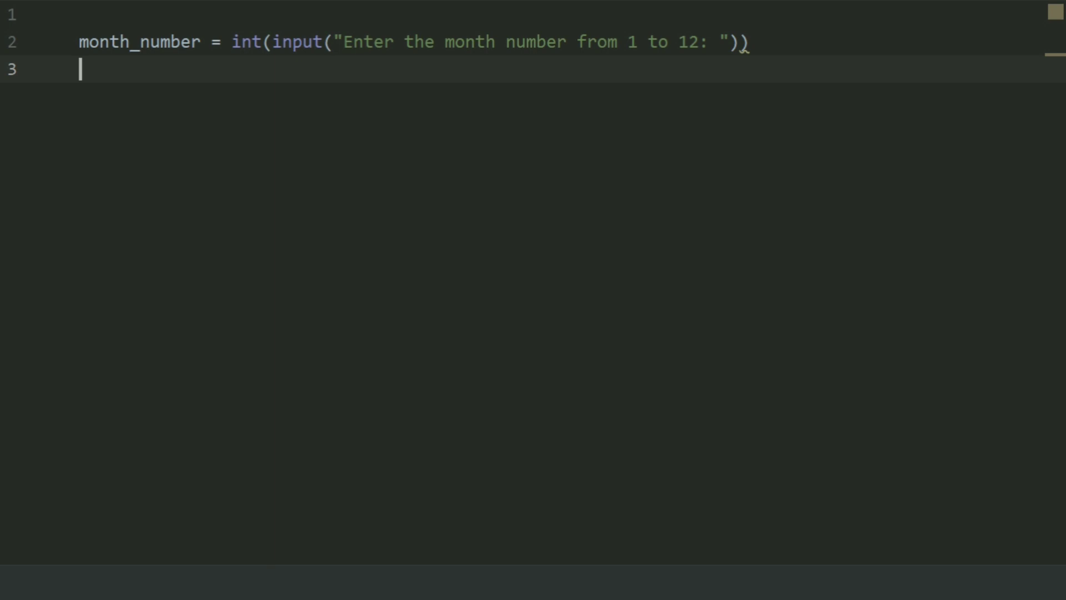
# Write the condition if month_number >= 1 and month_number <= 3: for the first branch.
pyautogui.press('Return')
pyautogui.write('if ')
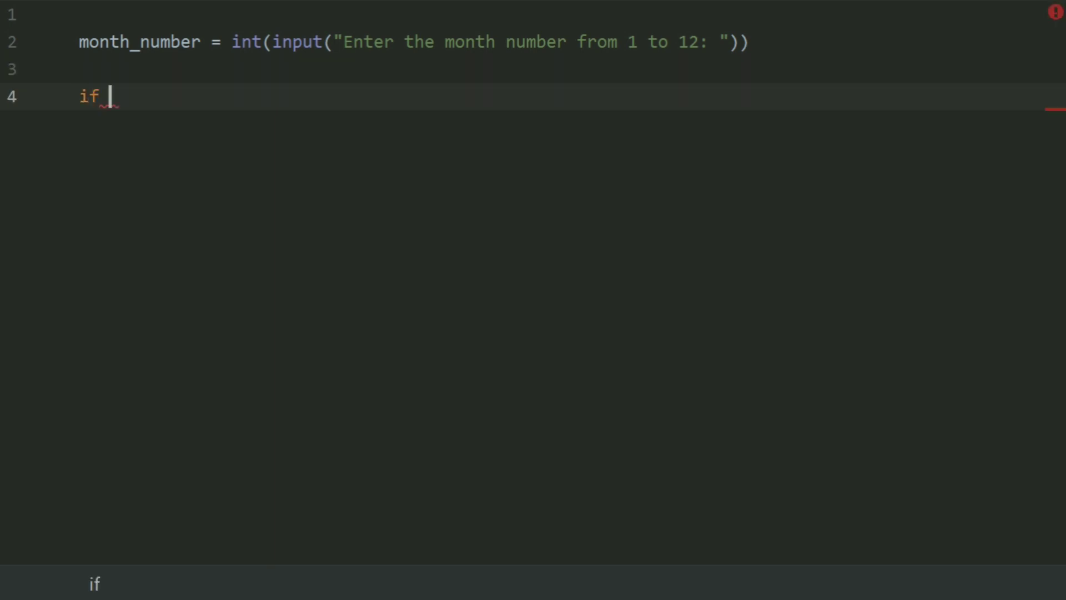
pyautogui.write('month_number')
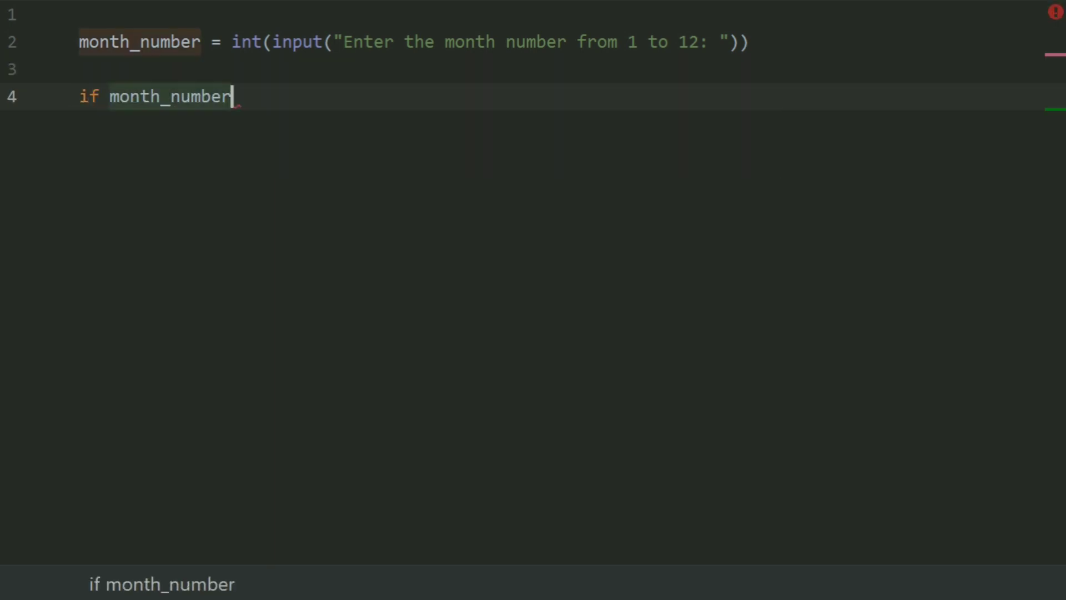
pyautogui.write(' >=')
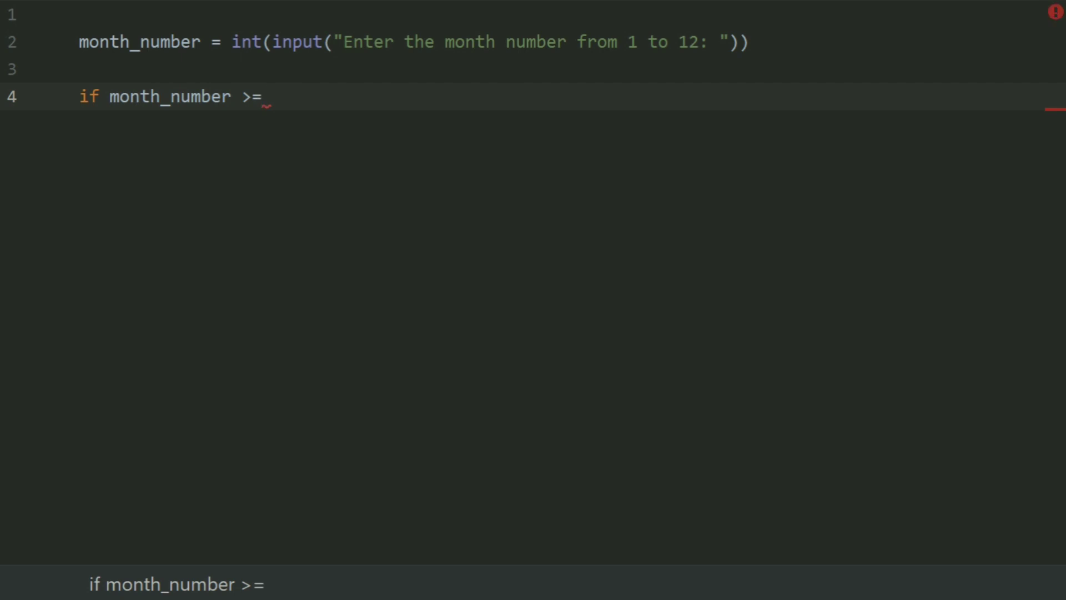
pyautogui.write('-')
pyautogui.write('1 ')
pyautogui.write('n')
pyautogui.press('BackSpace')
pyautogui.write('and ')
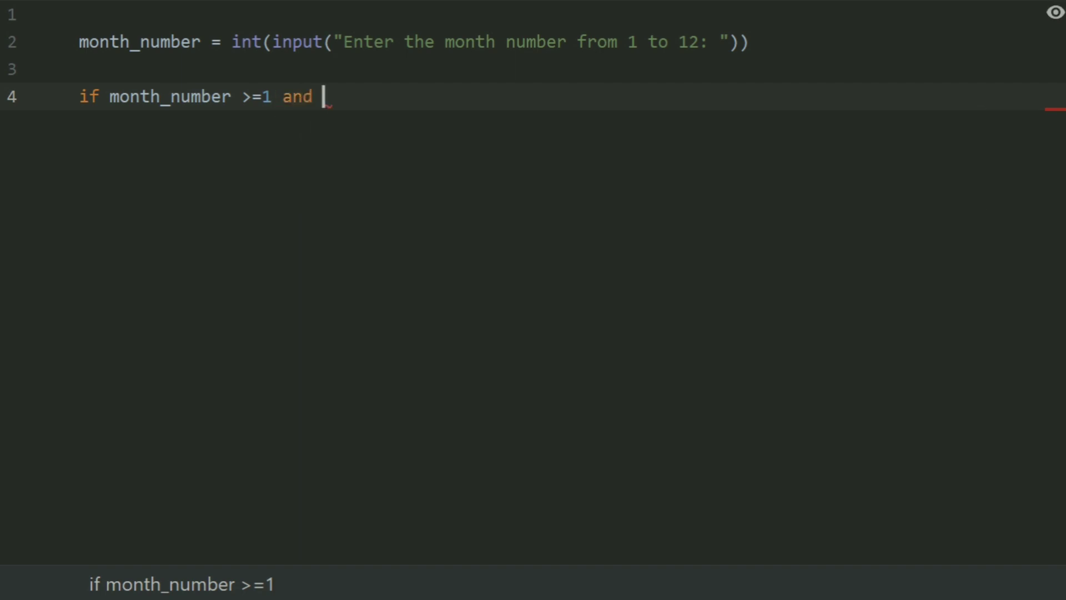
pyautogui.write('mon')
pyautogui.press('Return')
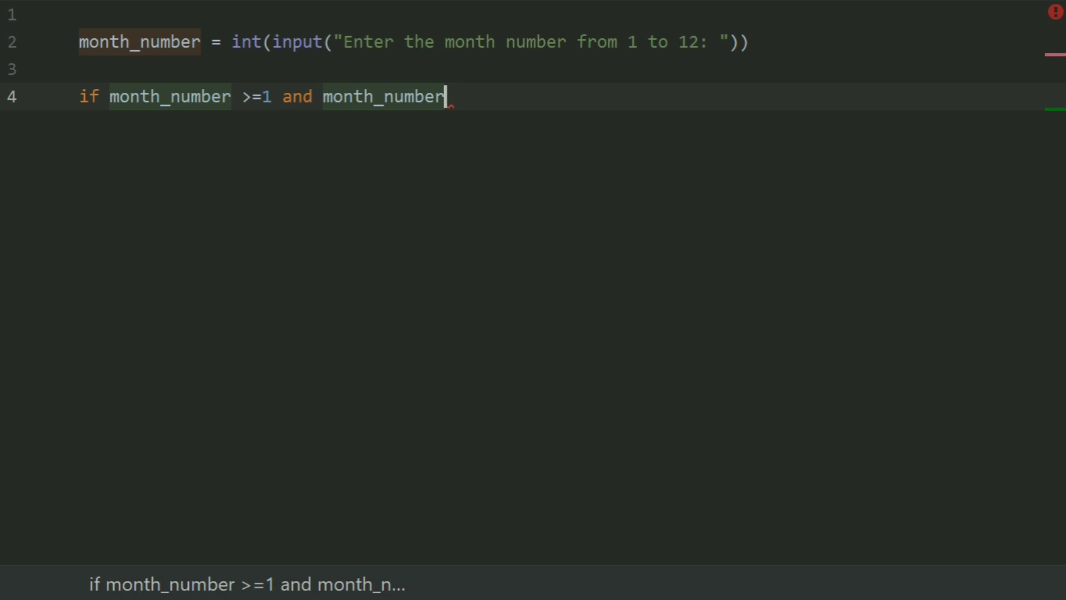
pyautogui.write('>')
pyautogui.press('BackSpace')
pyautogui.write('<')
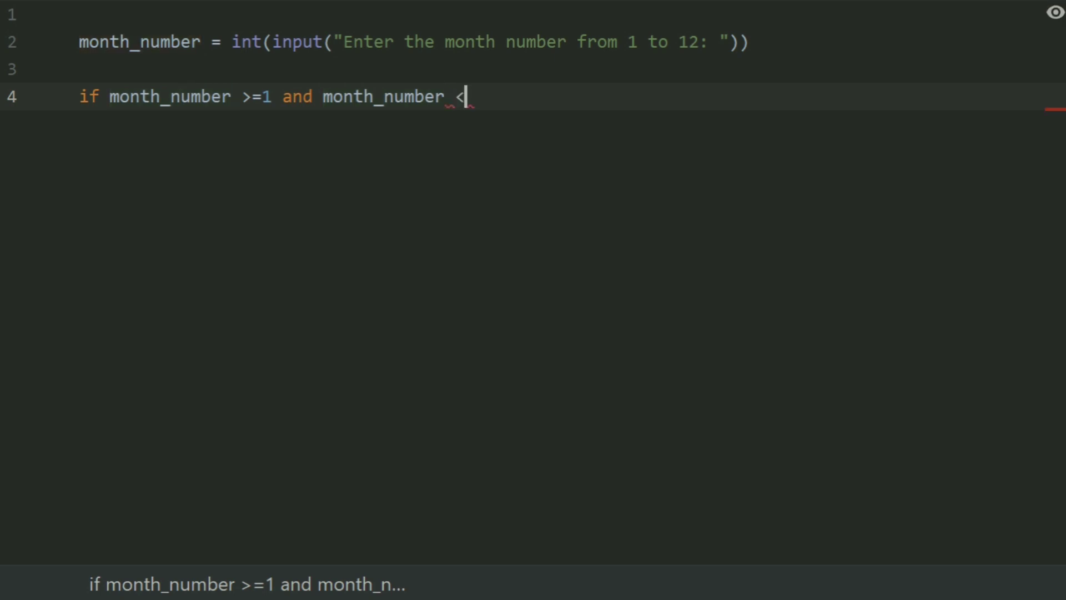
pyautogui.write('=3')
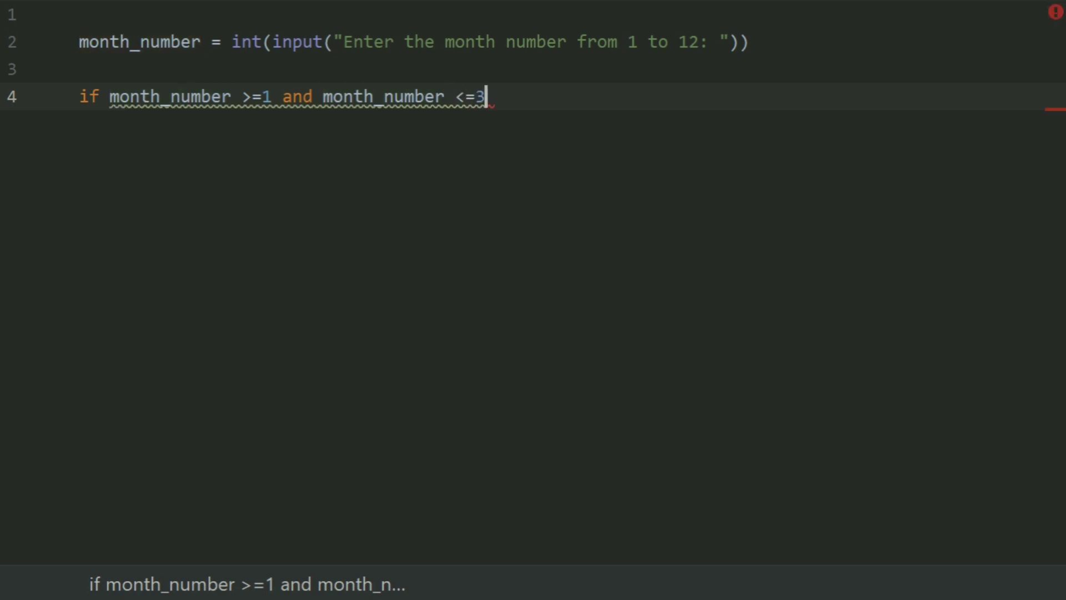
pyautogui.write(':')
pyautogui.press('Return')
pyautogui.write('pr8i')
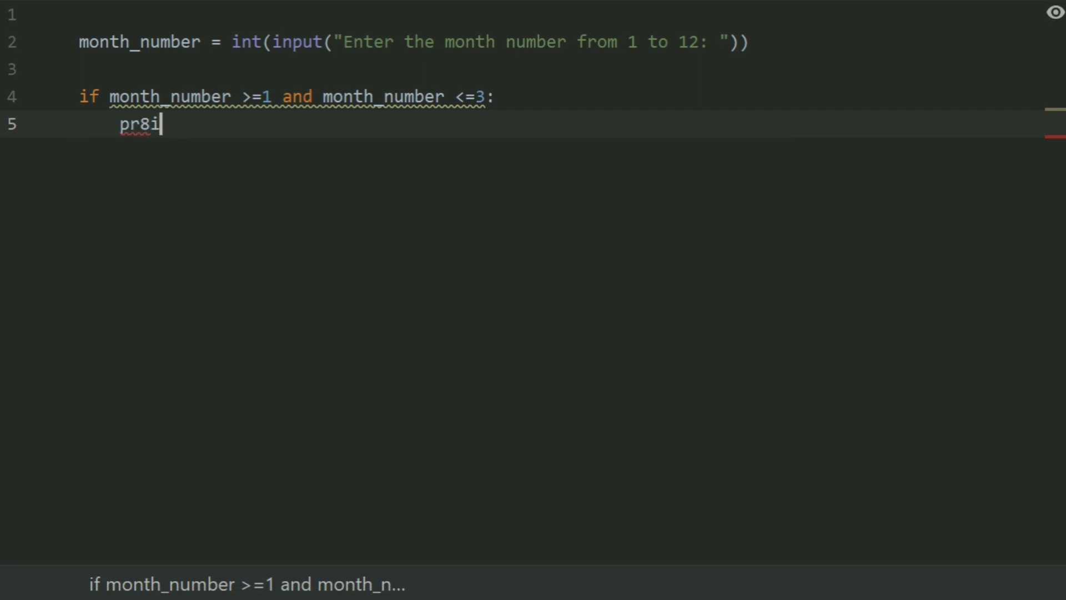
pyautogui.write('n')
# Add the indented print("month is in the first quarter of the year") body.
pyautogui.press('BackSpace')
pyautogui.press('BackSpace')
pyautogui.press('BackSpace')
pyautogui.write('int')
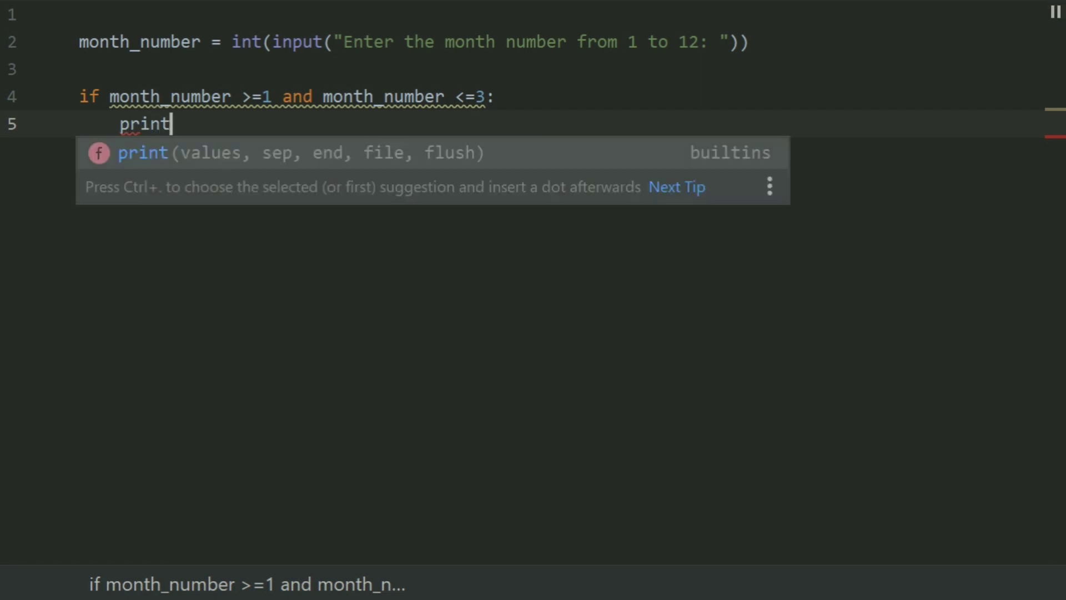
pyautogui.write('("')
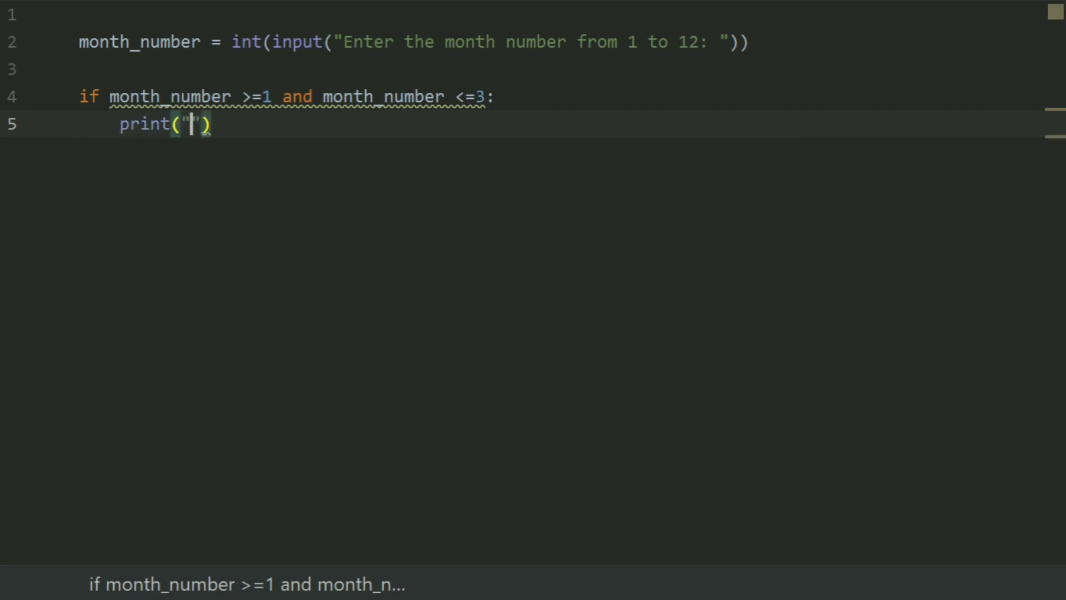
pyautogui.write('month is ')
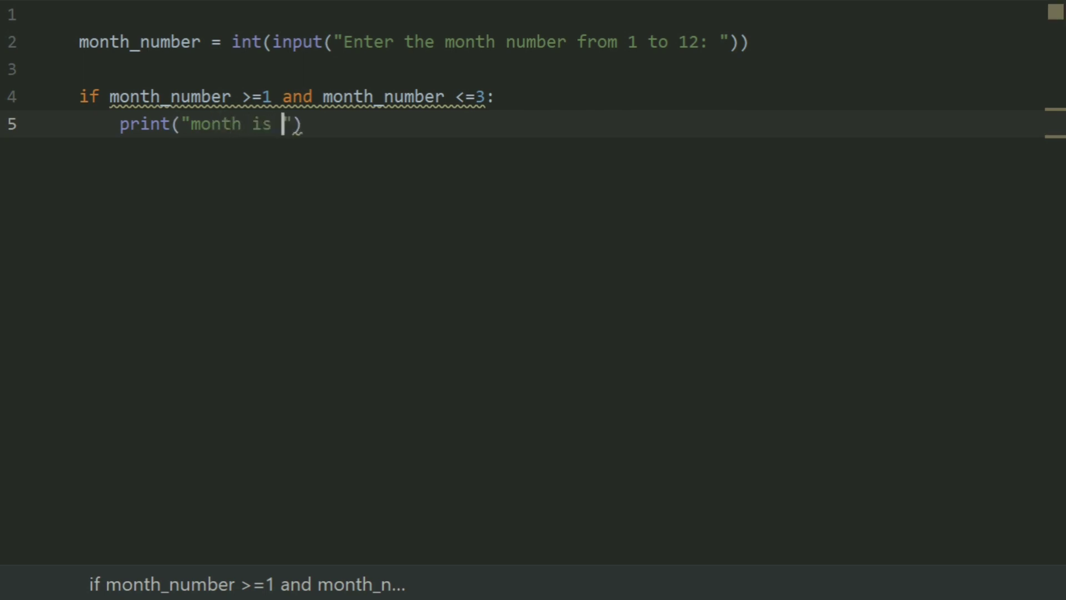
pyautogui.write('int')
pyautogui.press('BackSpace')
pyautogui.write('th')
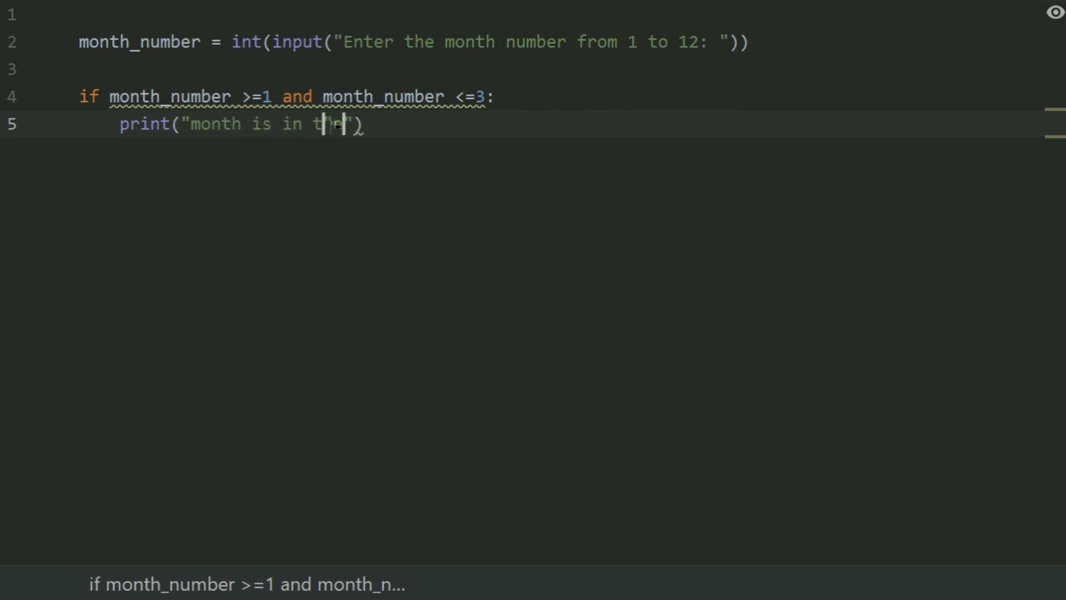
pyautogui.write('e firs')
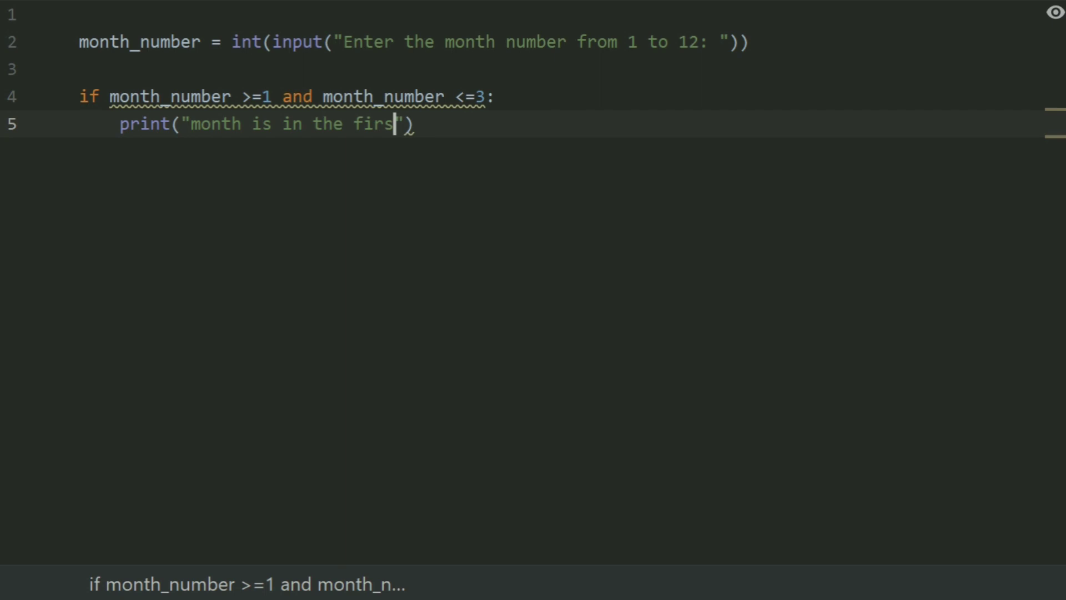
pyautogui.write('t quarte')
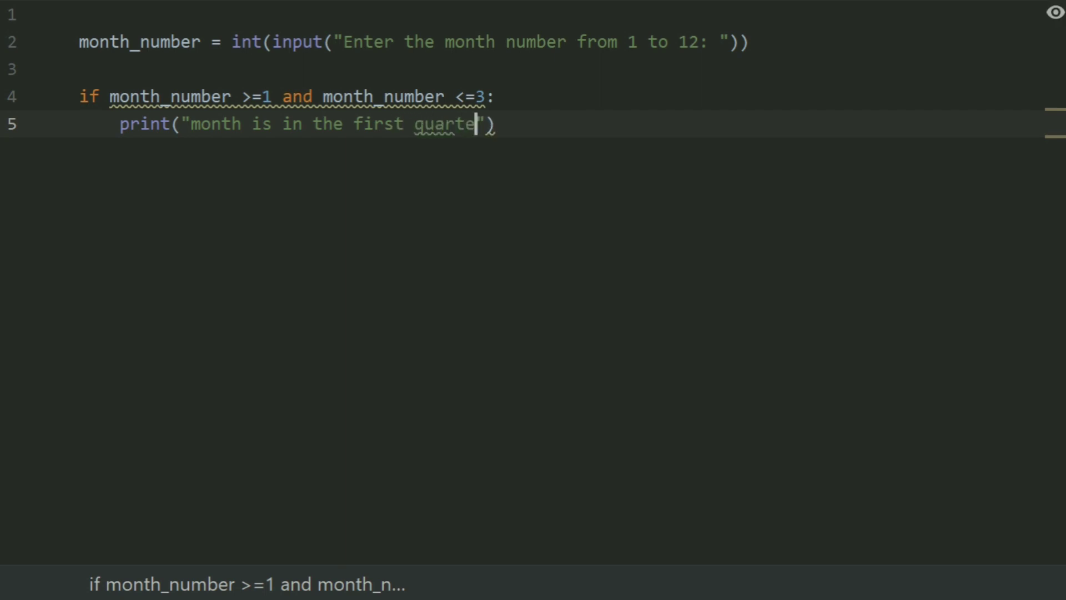
pyautogui.write('r of the ye')
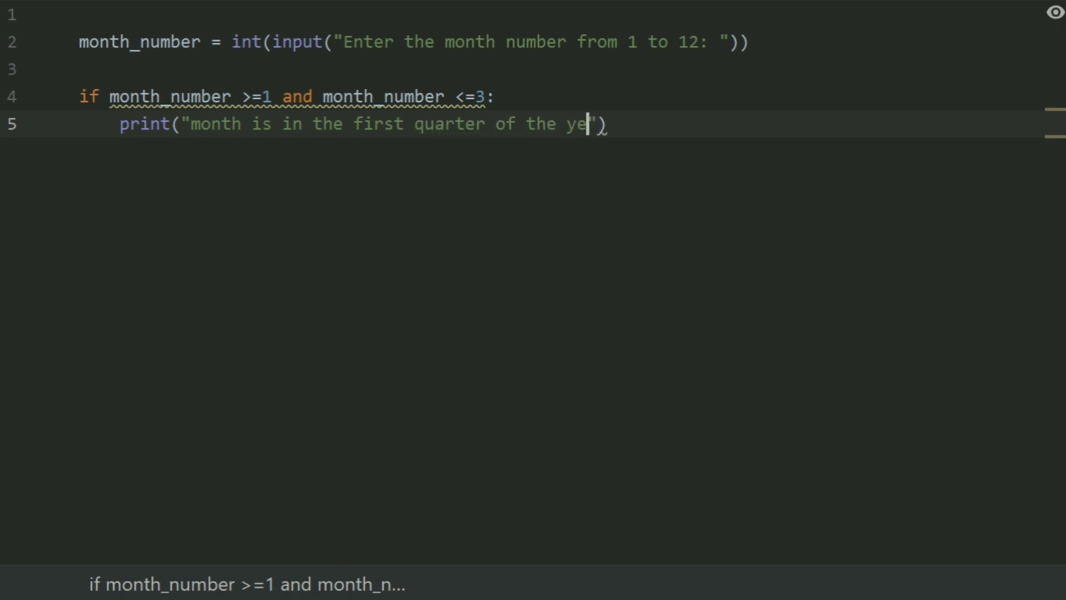
pyautogui.write('ar')
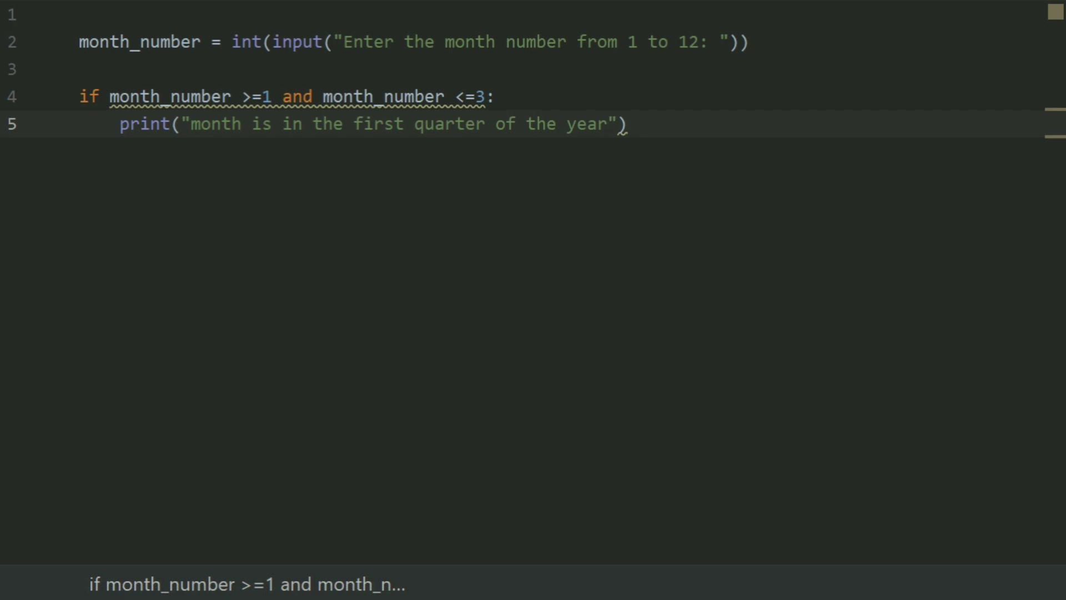
pyautogui.press('Right')
pyautogui.press('Return')
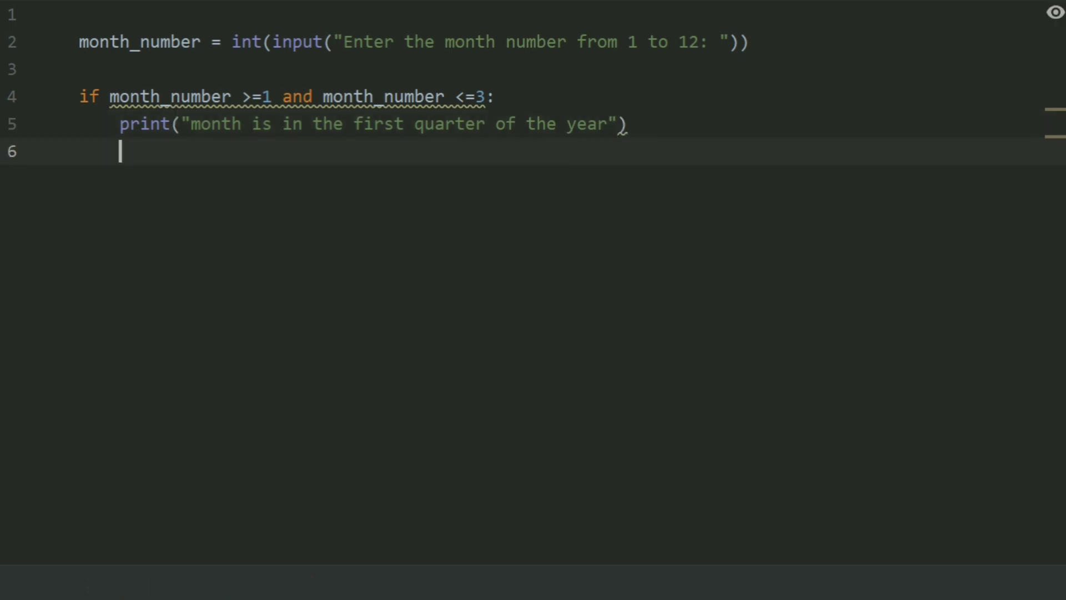
# Write the dedented condition elif month_number >= 4 and month_number <= 6:.
pyautogui.press('BackSpace')
pyautogui.write('elif ')
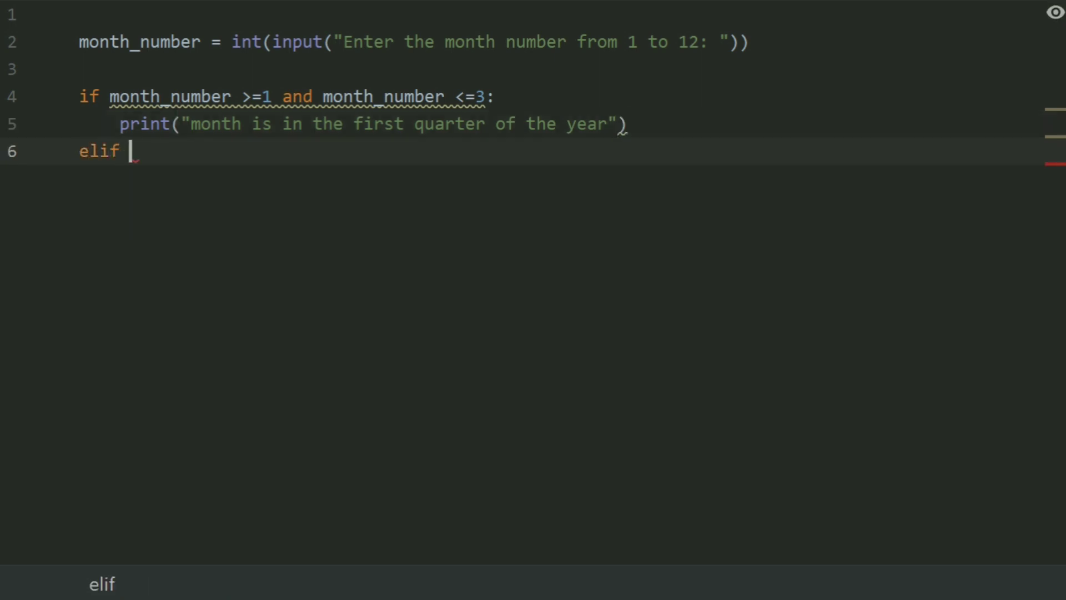
pyautogui.write('m')
pyautogui.press('Return')
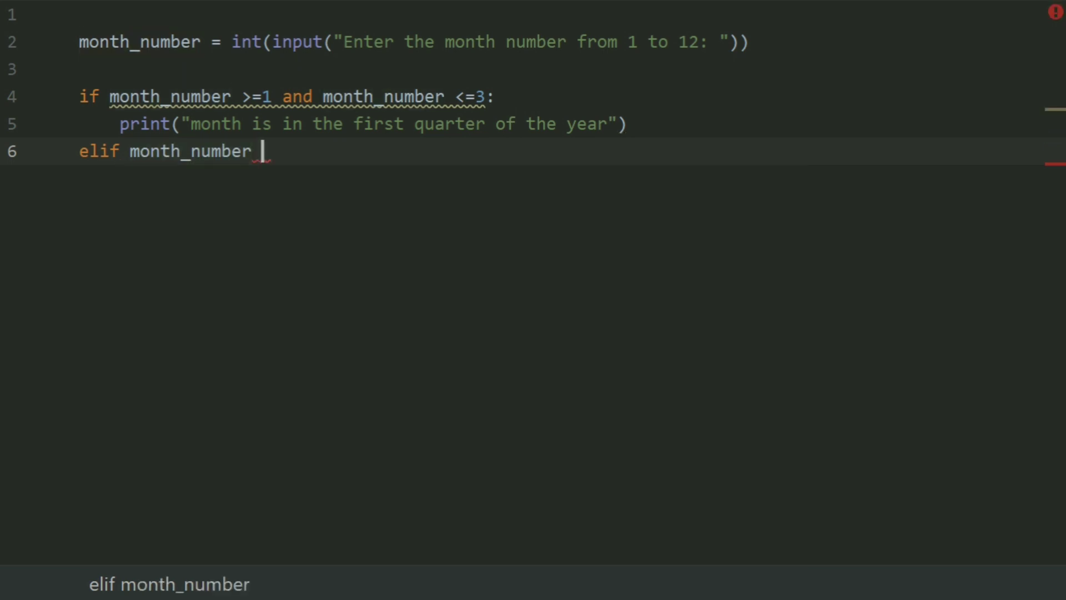
pyautogui.write('>-')
pyautogui.press('BackSpace')
pyautogui.write('=')
pyautogui.write('4 and ')
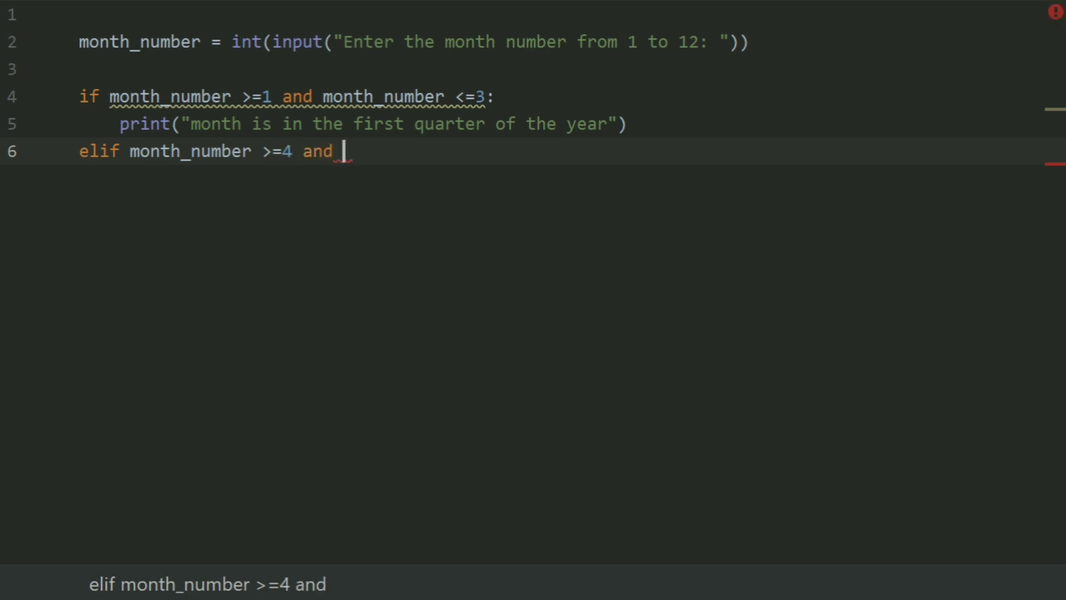
pyautogui.write('mon')
pyautogui.press('Return')
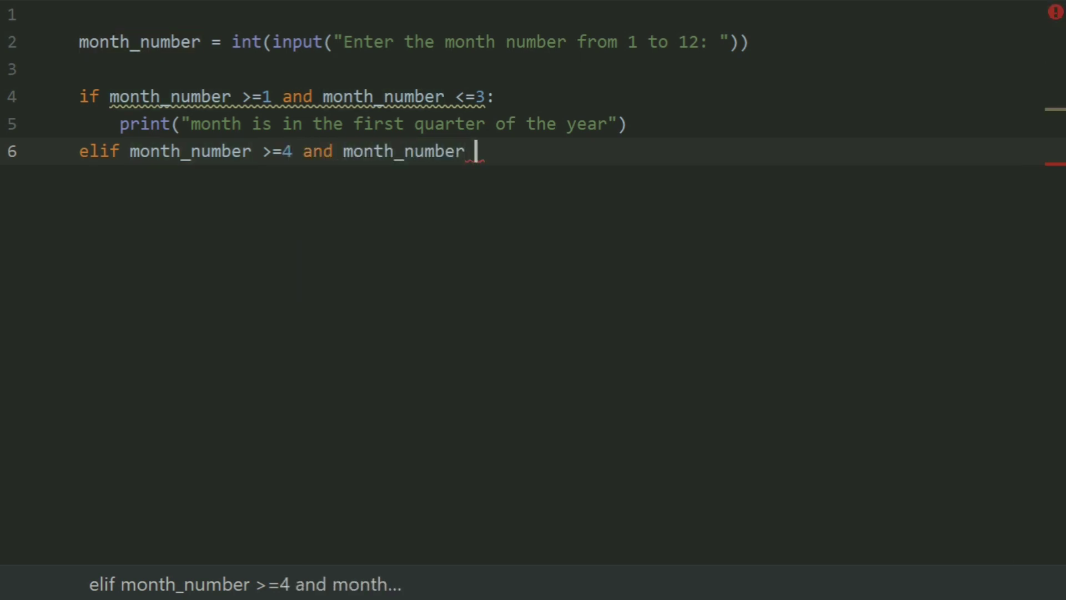
pyautogui.write('<')
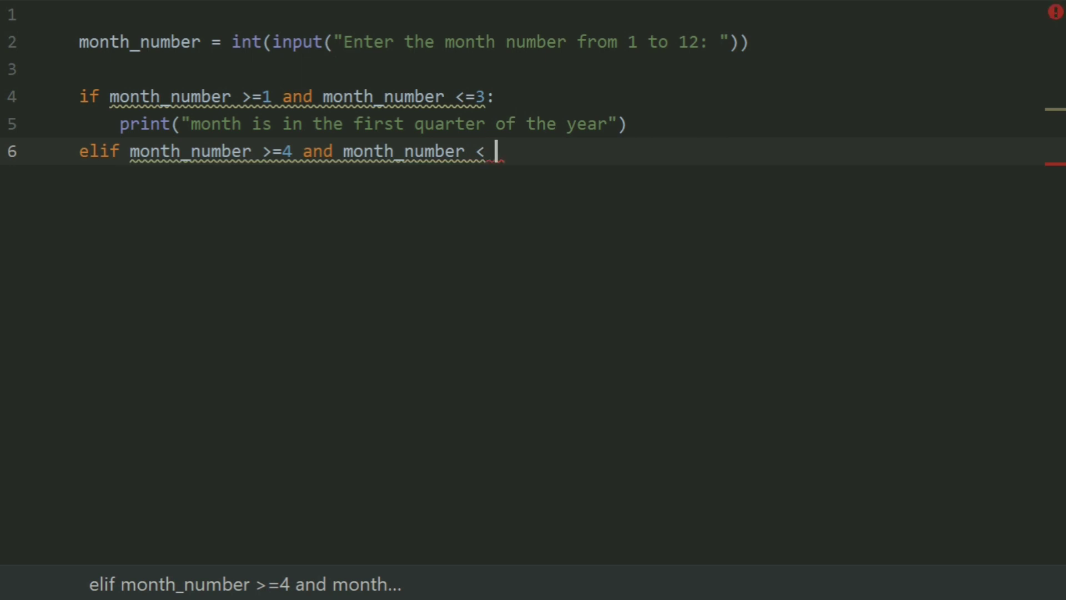
pyautogui.write('=')
pyautogui.press('BackSpace')
pyautogui.write('6')
pyautogui.write(':')
pyautogui.press('Return')
pyautogui.write('pri')
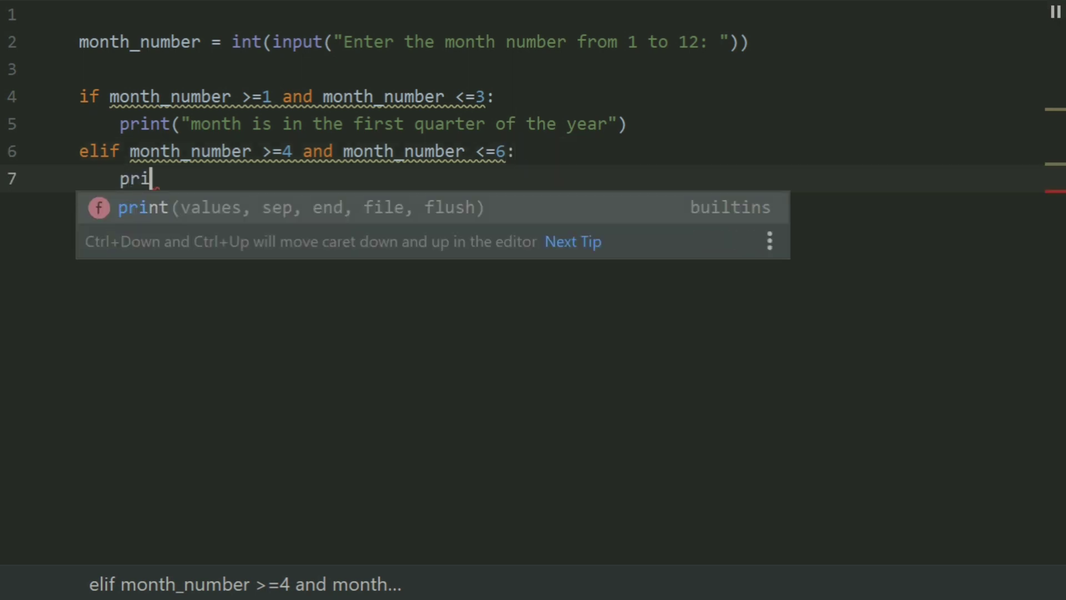
# Add the indented print("month is in the second quarter of the year") body.
pyautogui.press('Return')
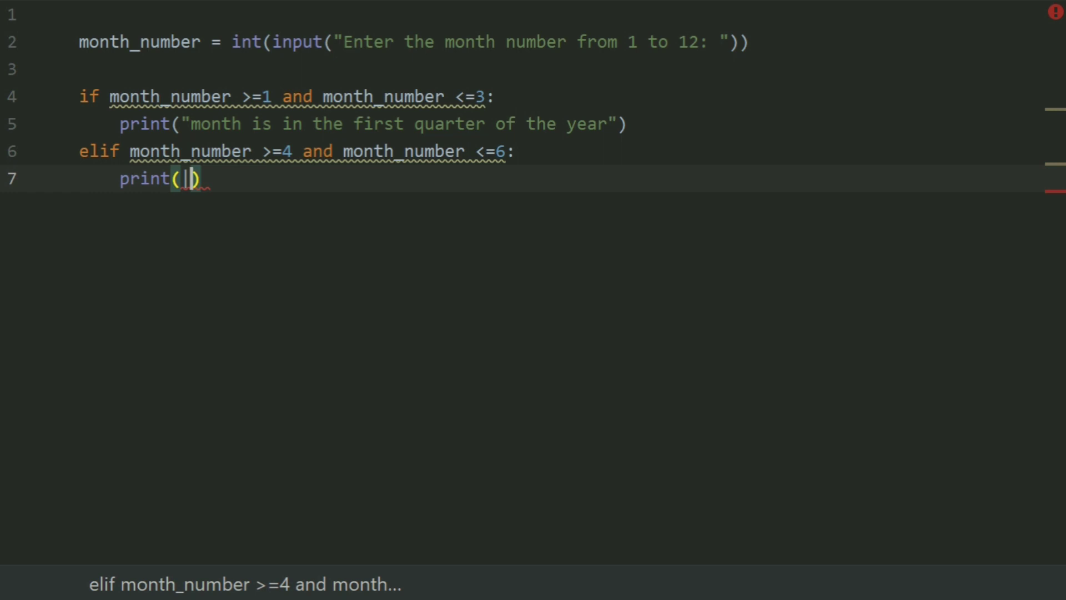
pyautogui.press('BackSpace')
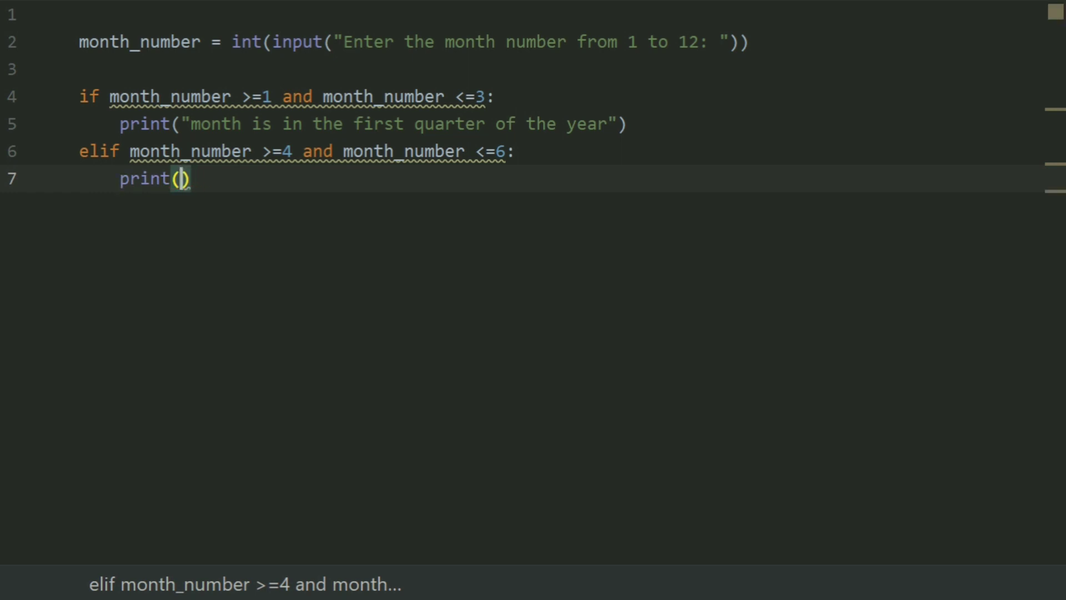
pyautogui.press('BackSpace')
pyautogui.write('"')
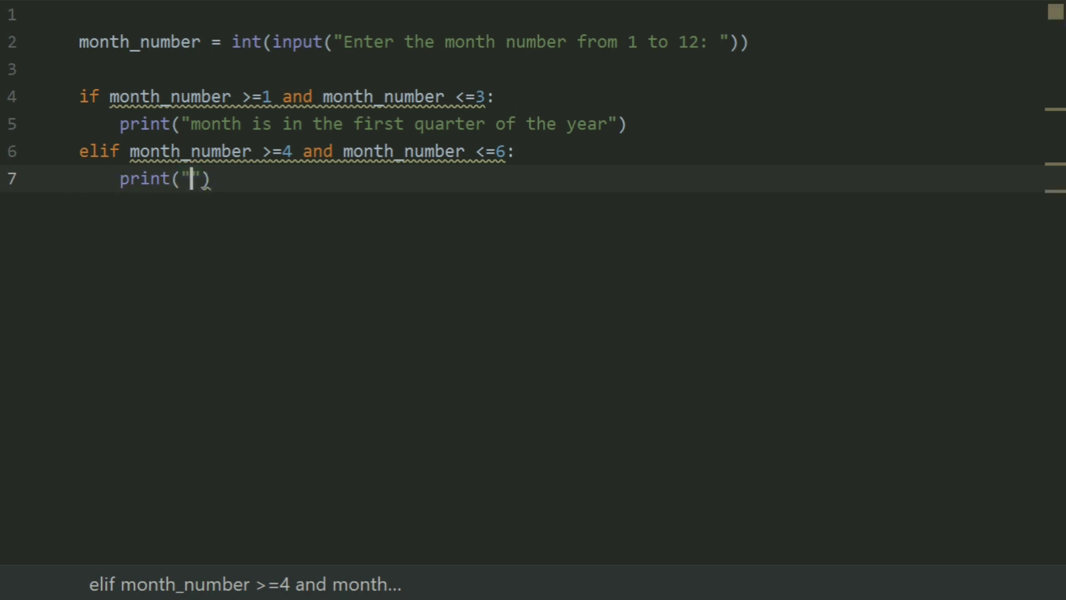
pyautogui.write('mon')
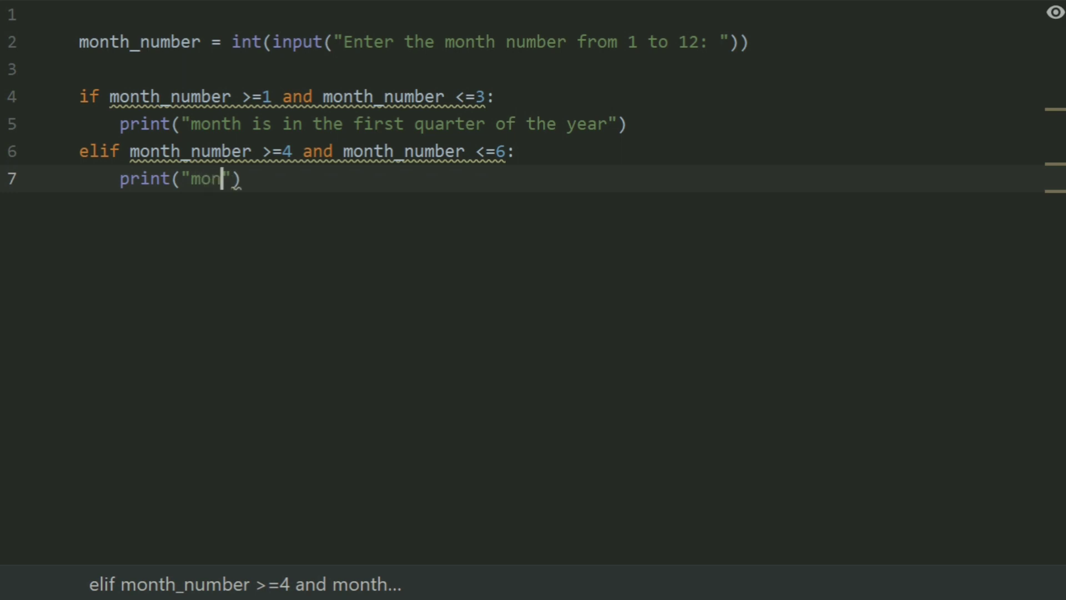
pyautogui.write('th is in ')
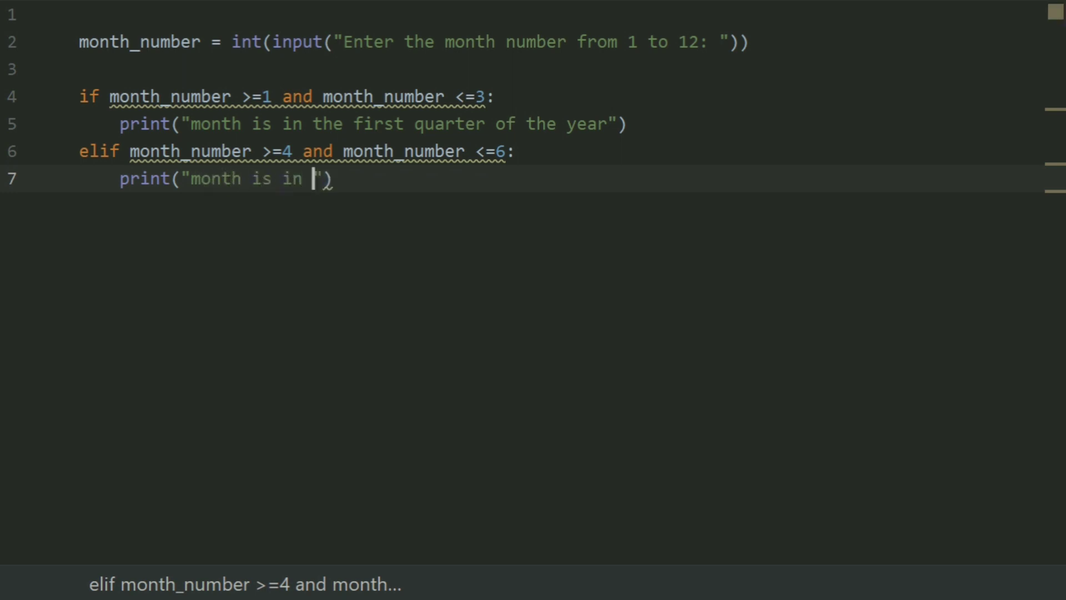
pyautogui.write('the se')
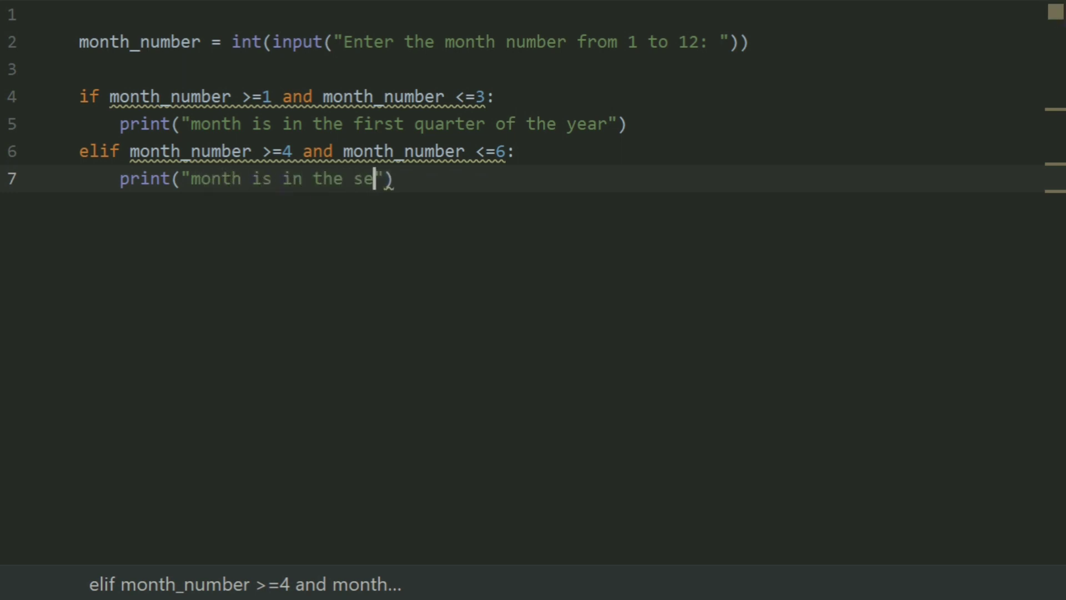
pyautogui.write('cond qua')
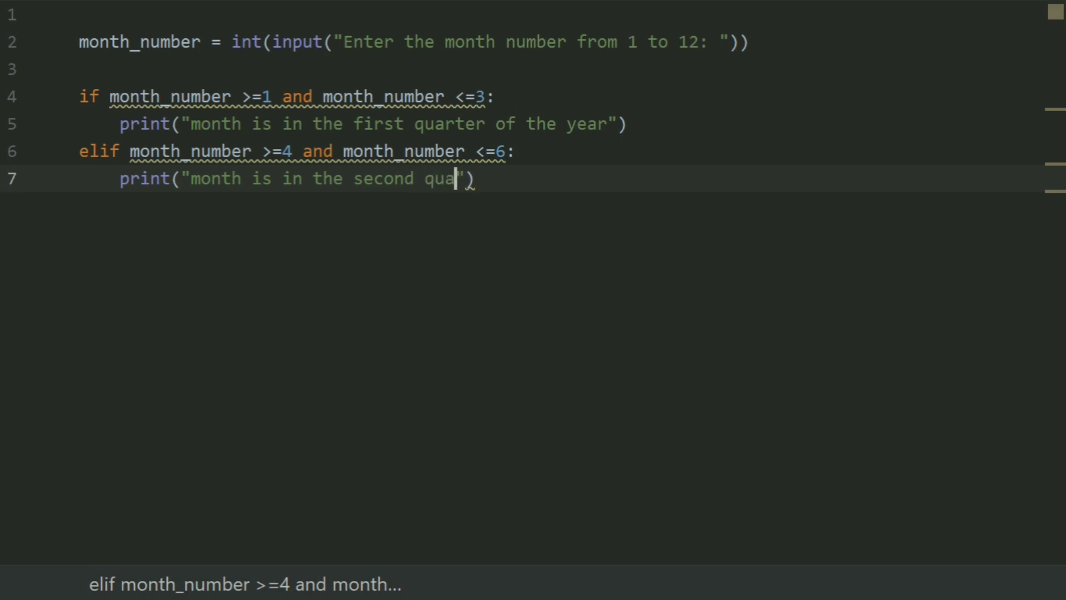
pyautogui.write('rter of the')
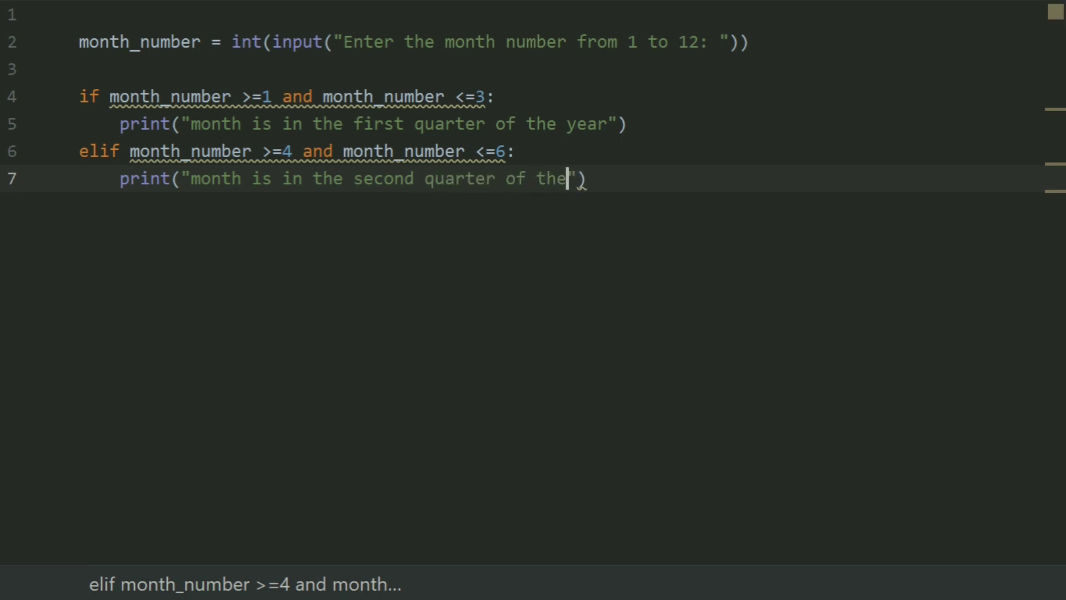
pyautogui.write(' year')
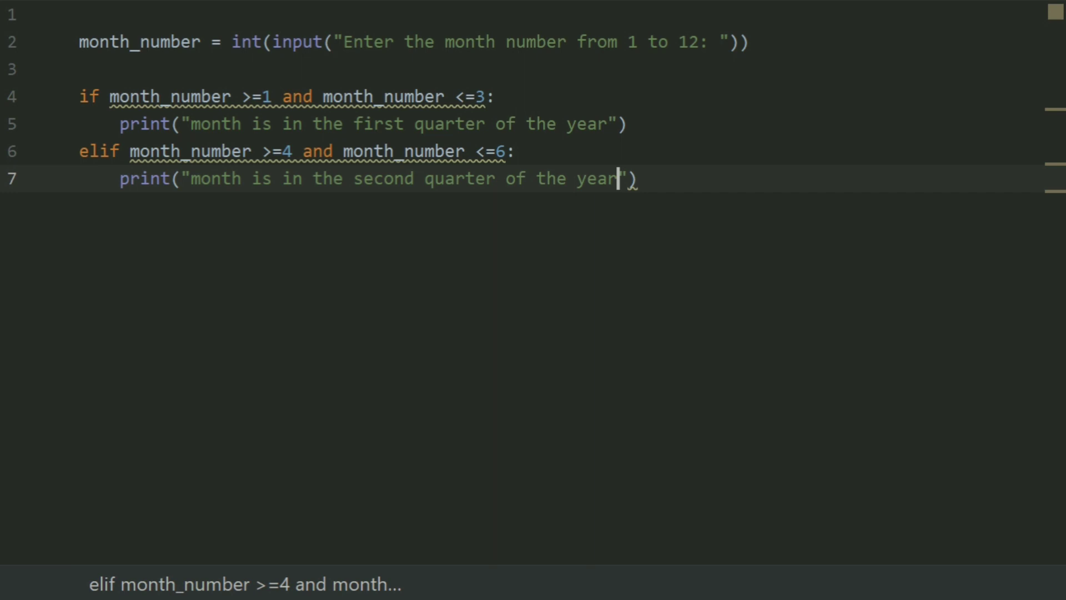
pyautogui.press('End')
pyautogui.press('Return')
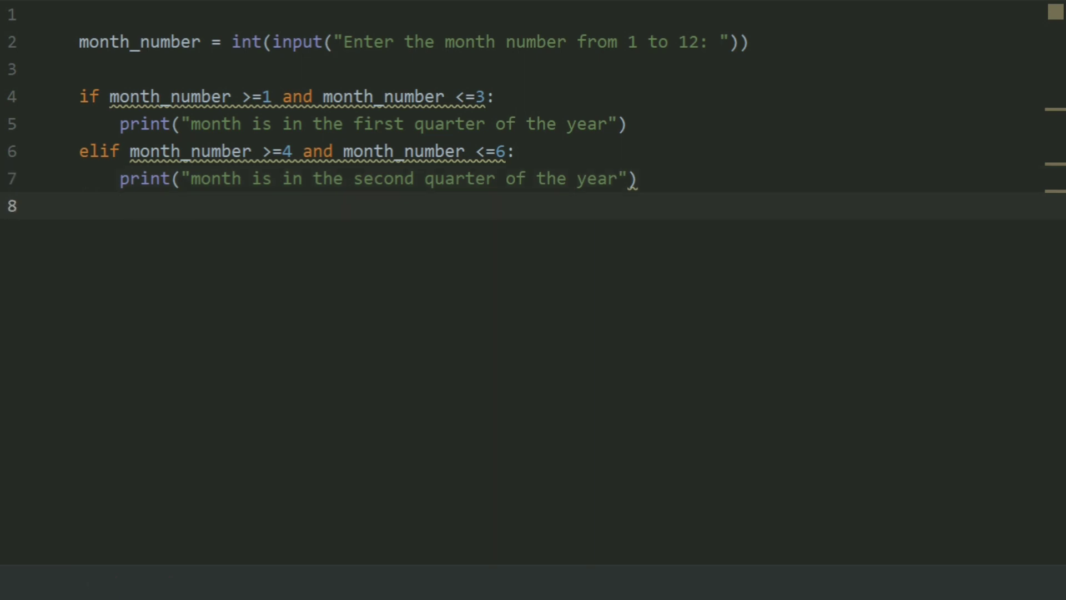
# Write the dedented condition elif month_number >= 7 and month_number <= 9:.
pyautogui.press('BackSpace')
pyautogui.write('elif ')
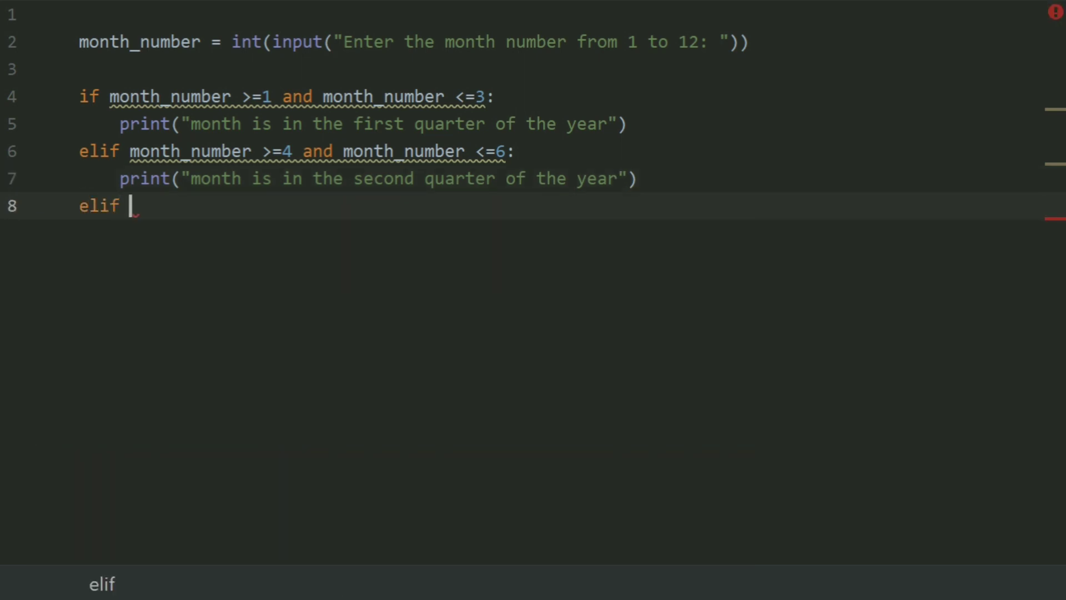
pyautogui.write('m')
pyautogui.press('Tab')
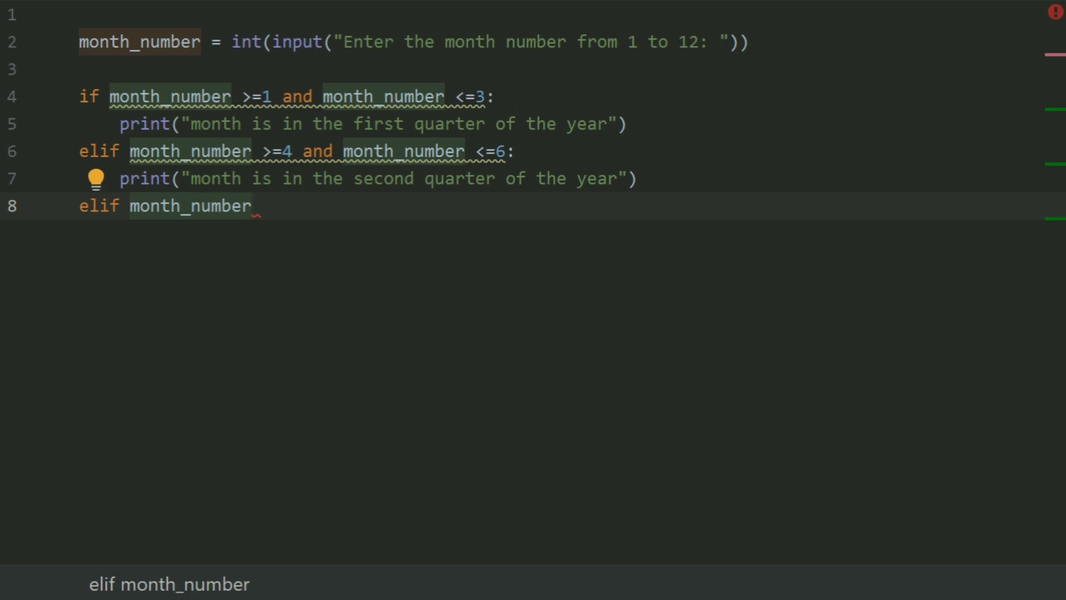
pyautogui.write('>')
pyautogui.press('BackSpace')
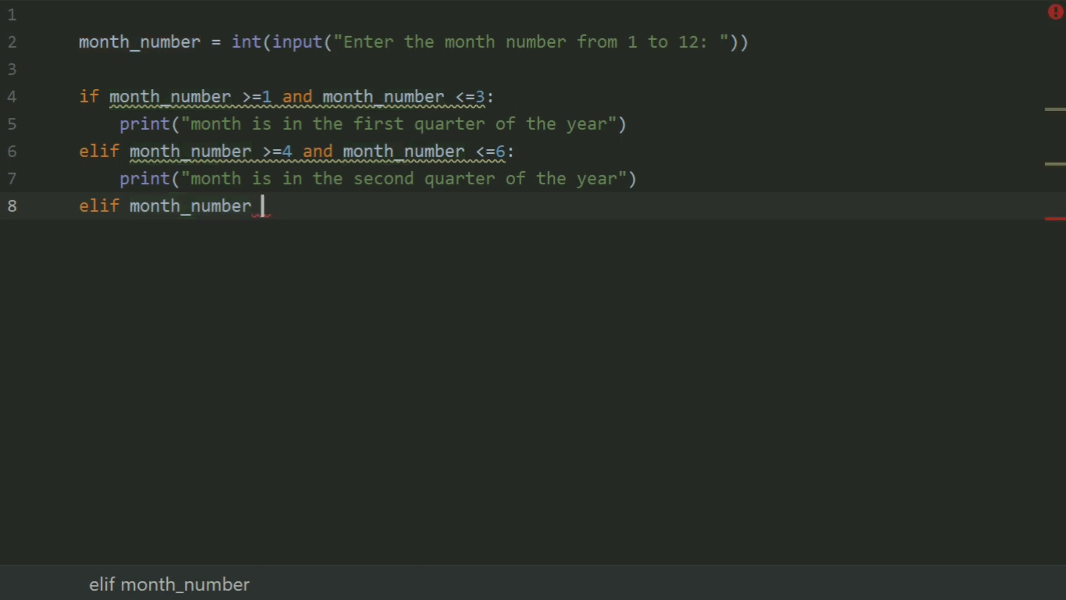
pyautogui.write('>= ')
pyautogui.write('y')
pyautogui.press('BackSpace')
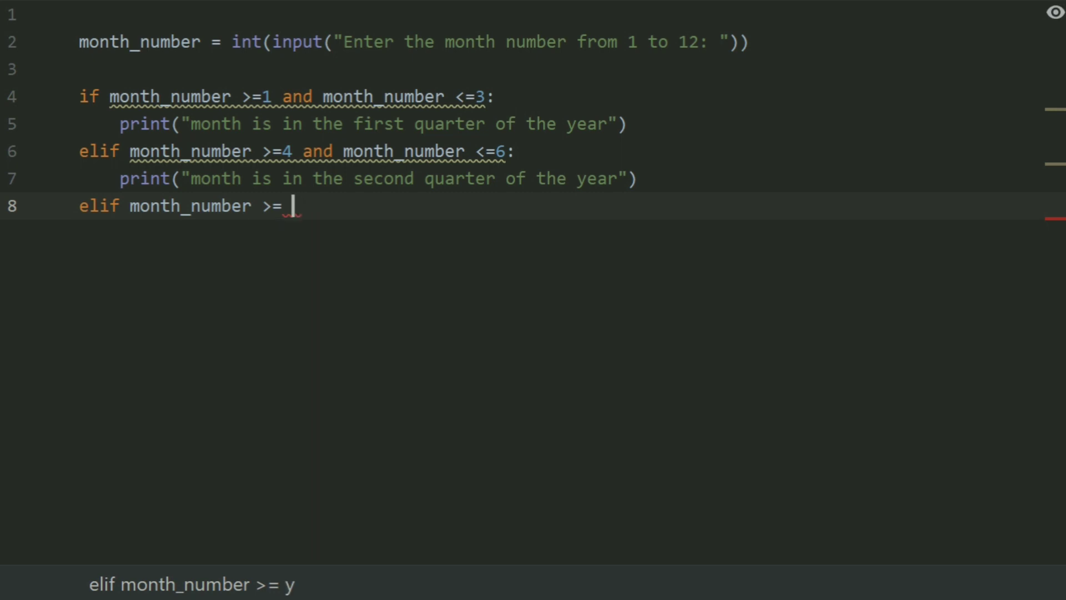
pyautogui.write('7 an')
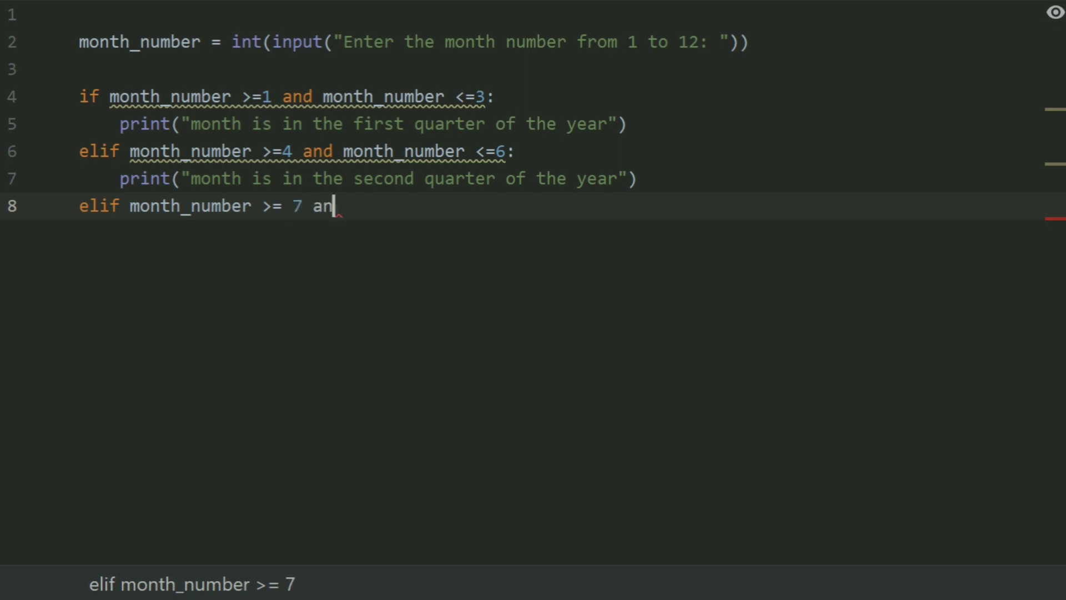
pyautogui.write('d m')
pyautogui.press('Return')
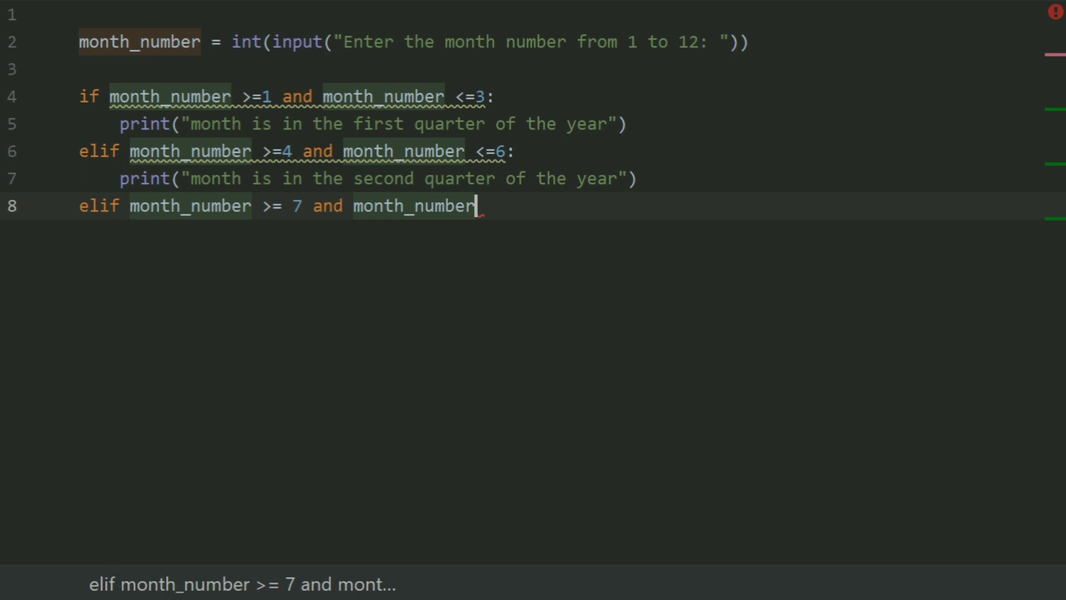
pyautogui.write('<')
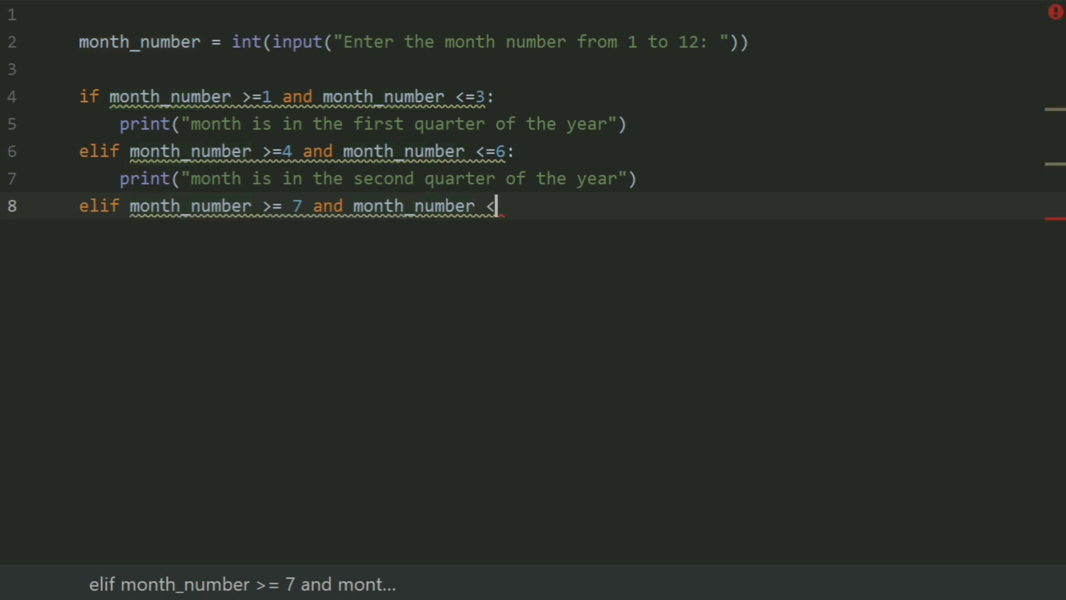
pyautogui.write('=')
pyautogui.write('9:')
pyautogui.press('Return')
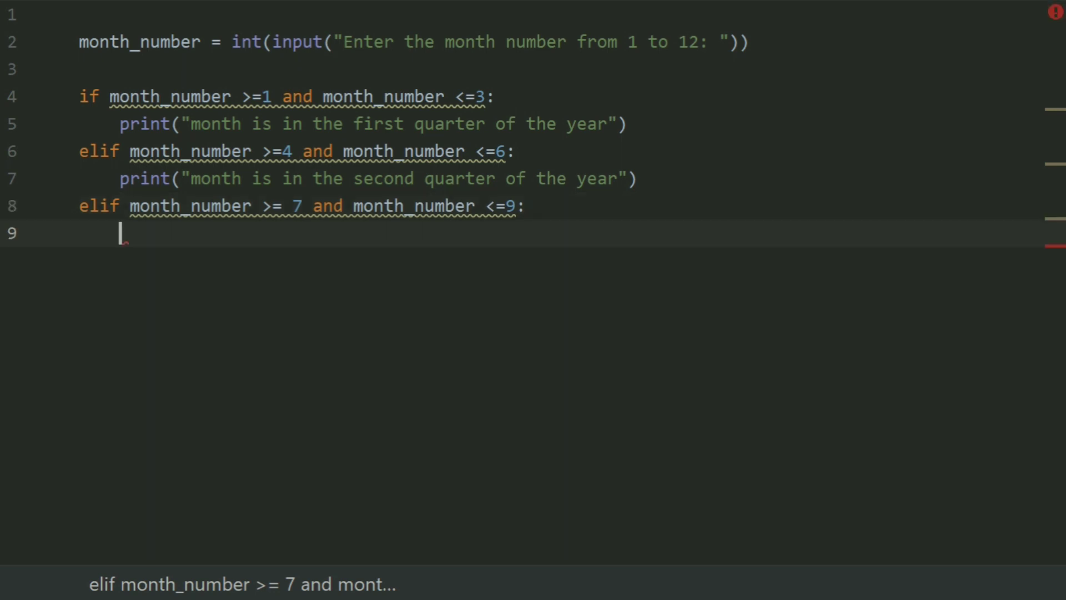
pyautogui.write('pri')
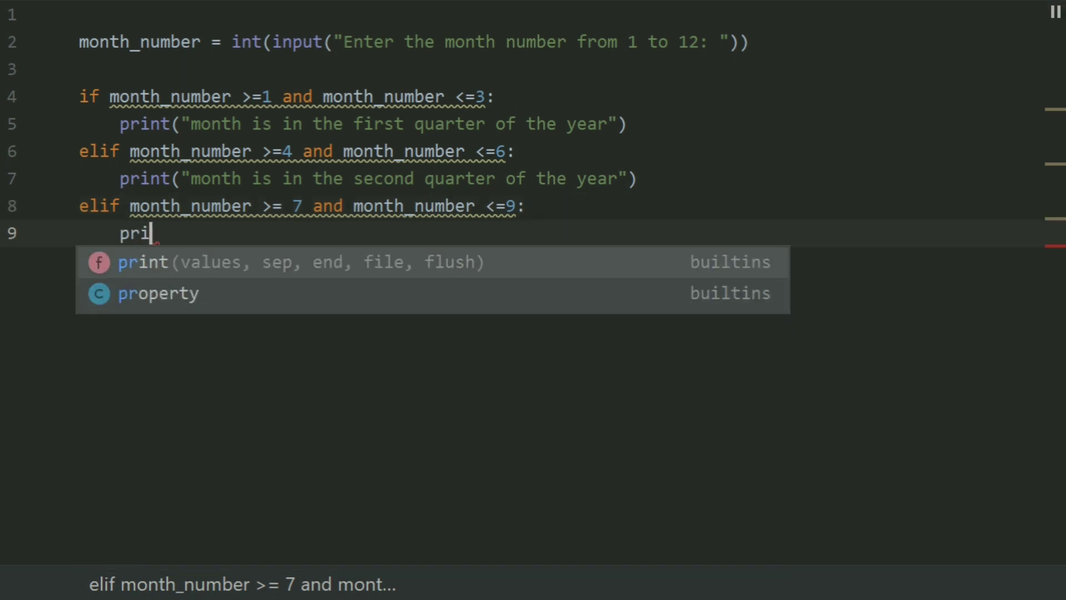
# Add the indented print("month is in the third quarter of the year") body.
pyautogui.press('Return')
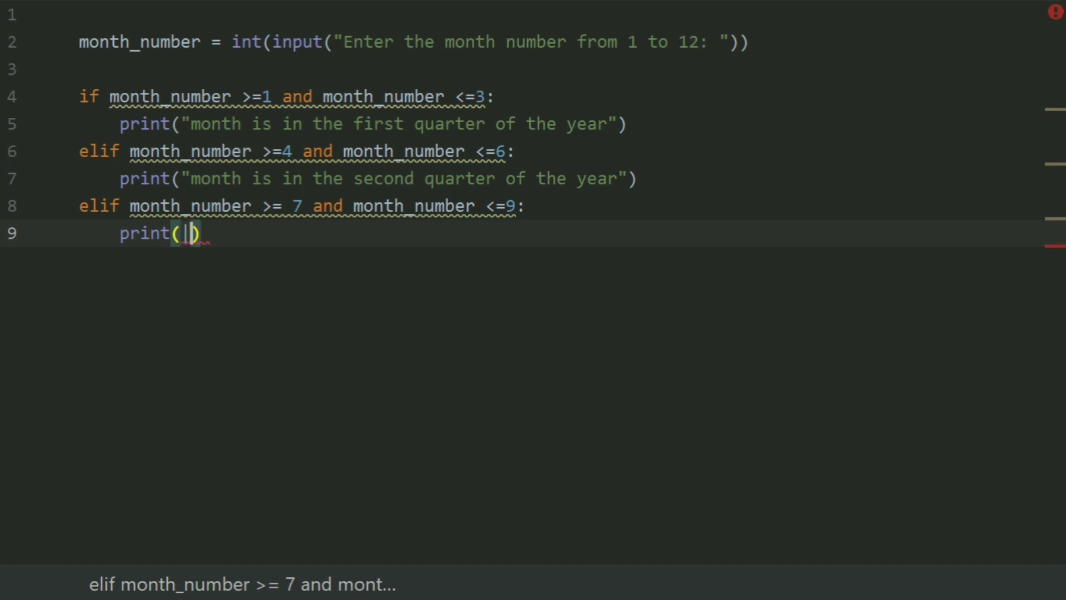
pyautogui.write('"')
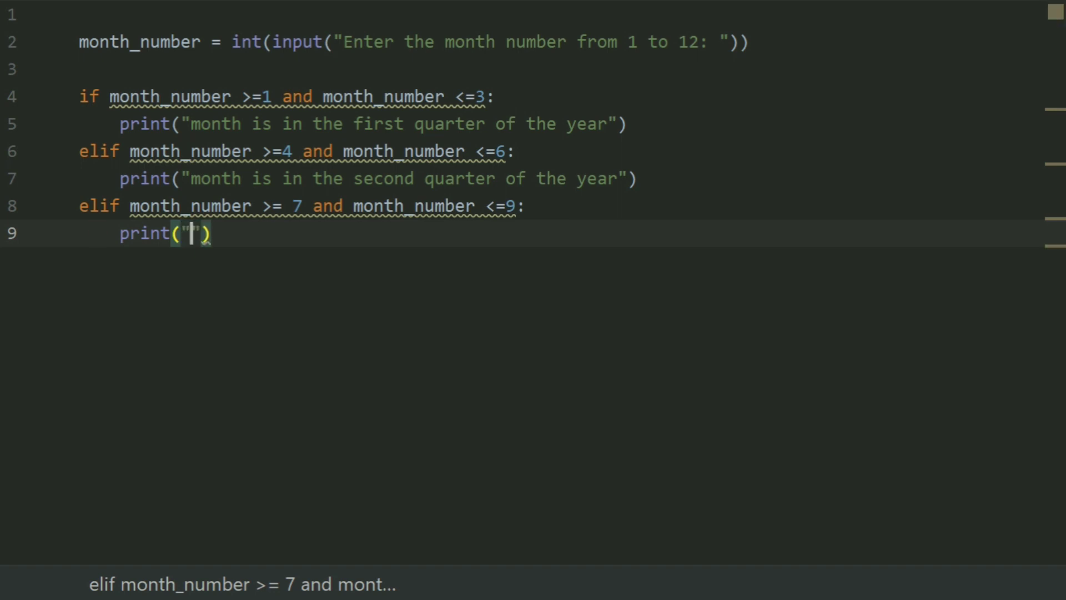
pyautogui.write('month is ')
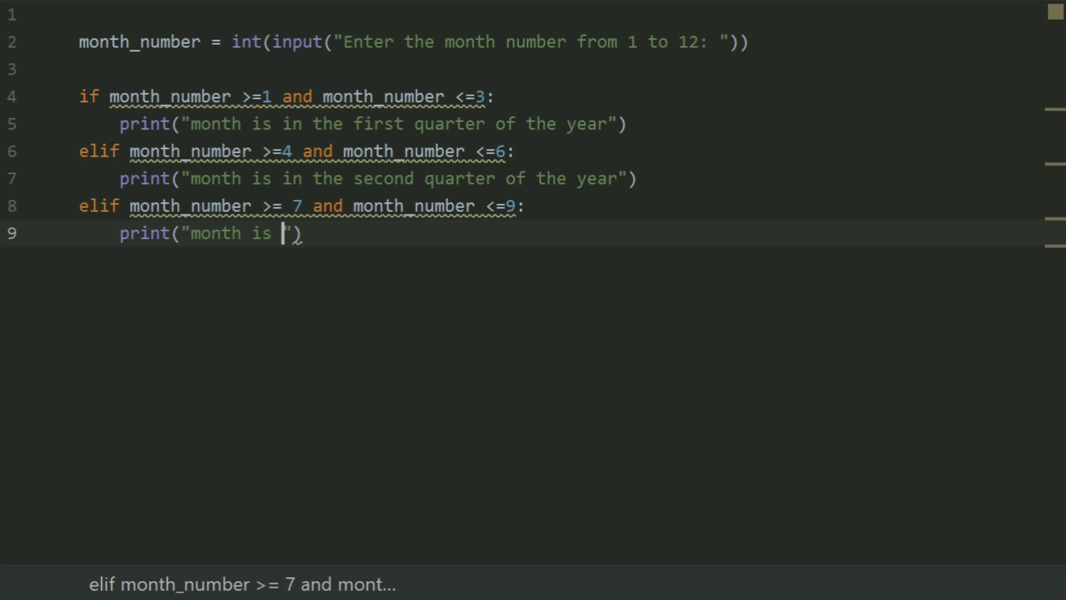
pyautogui.write('in the th')
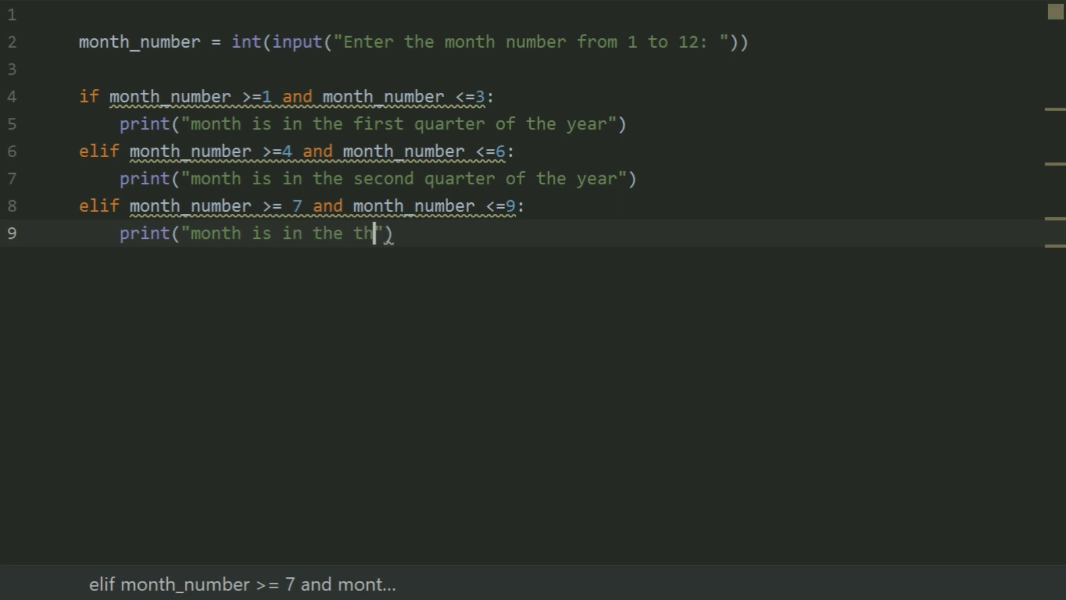
pyautogui.write('ird ')
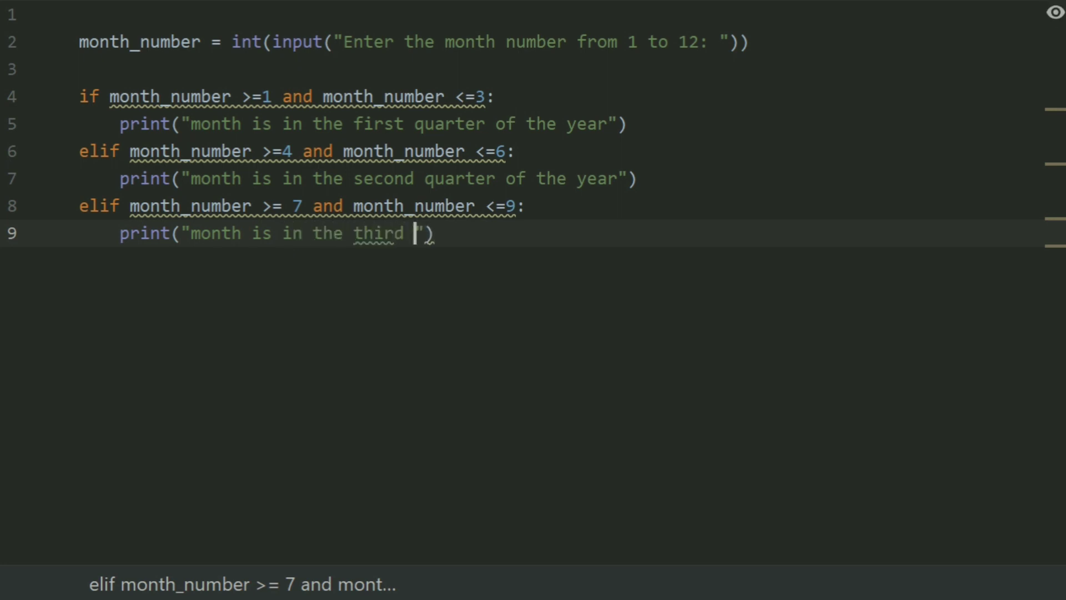
pyautogui.write('qu')
pyautogui.press('BackSpace')
pyautogui.press('BackSpace')
pyautogui.write('quarter')
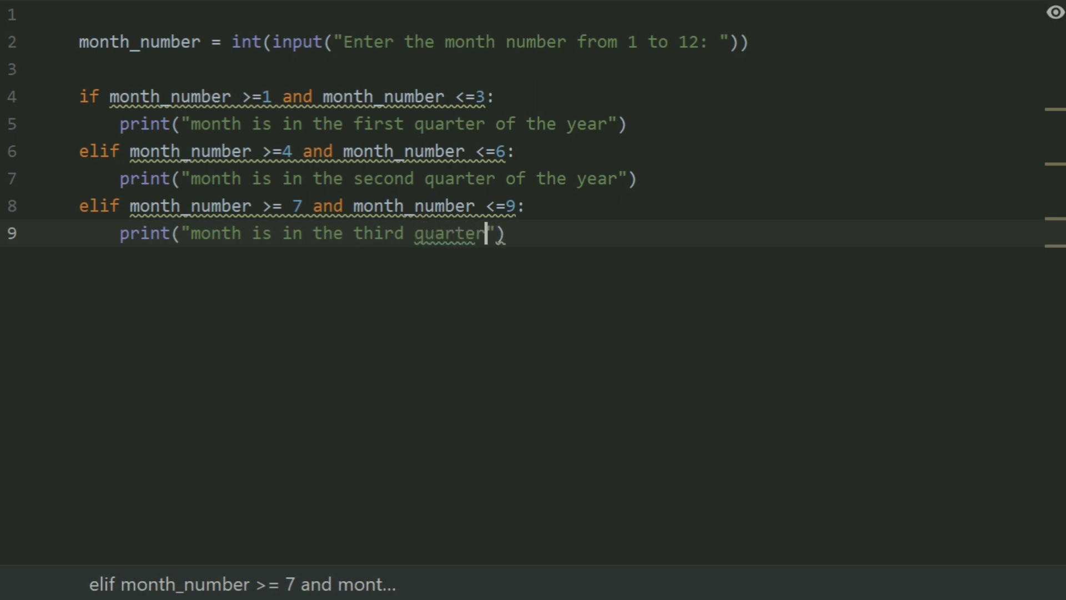
pyautogui.write(' fo')
pyautogui.press('BackSpace')
pyautogui.press('BackSpace')
pyautogui.press('BackSpace')
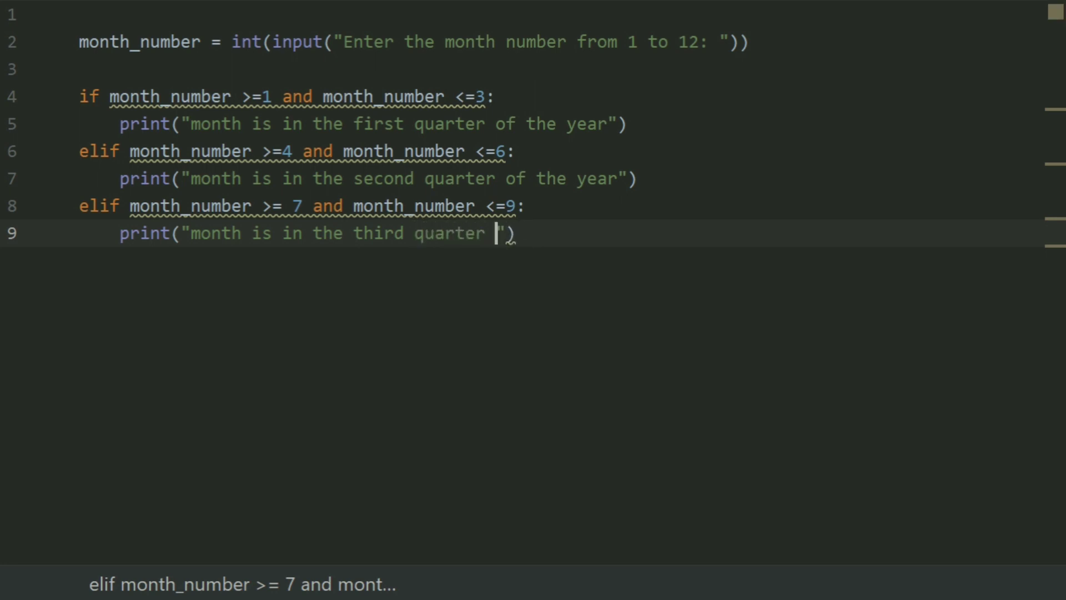
pyautogui.write('of the year')
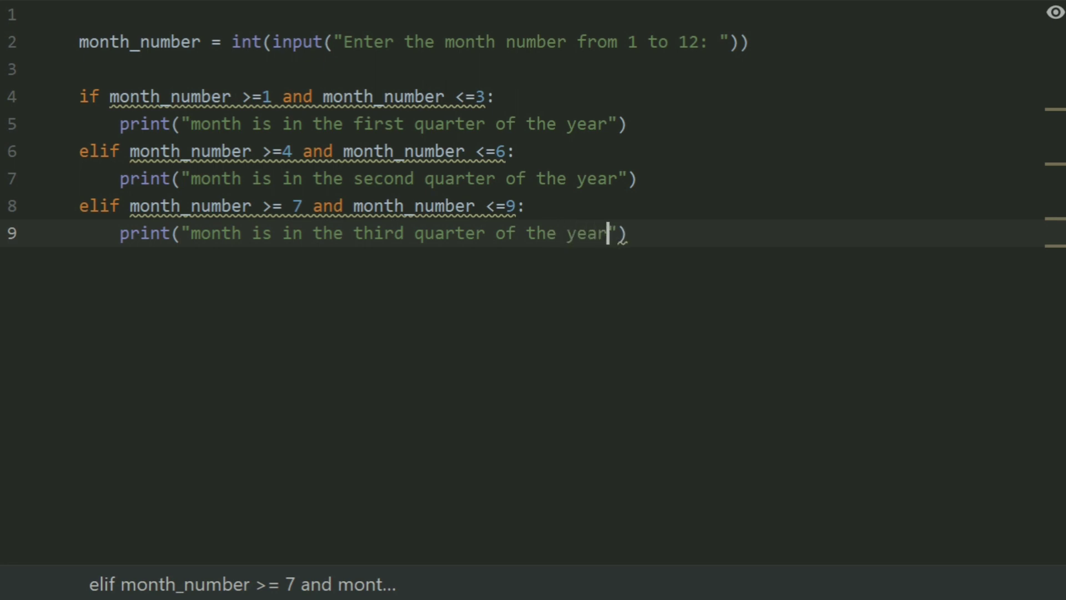
pyautogui.press('End')
pyautogui.press('Return')
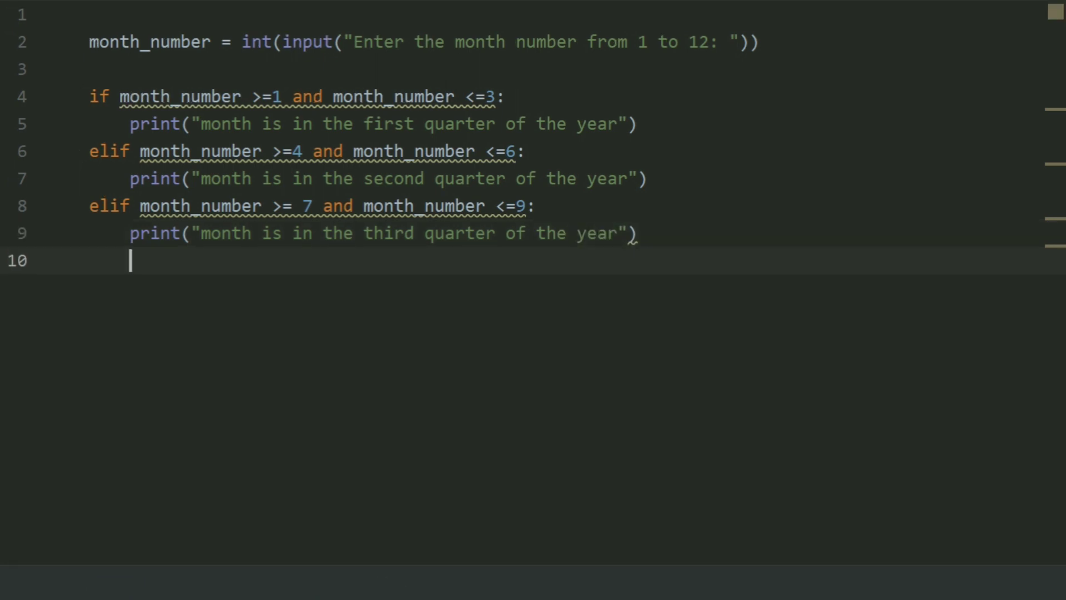
# Write the dedented condition elif month_number >= 10 and month_number <= 12:.
pyautogui.press('BackSpace')
pyautogui.write('i')
pyautogui.press('BackSpace')
pyautogui.write('e')
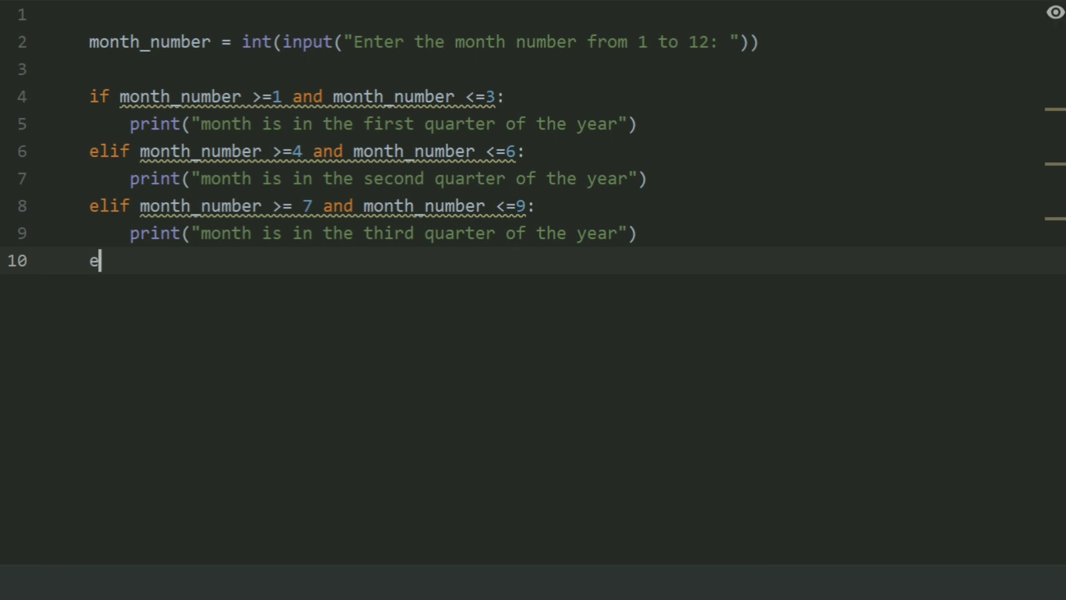
pyautogui.write('lif m')
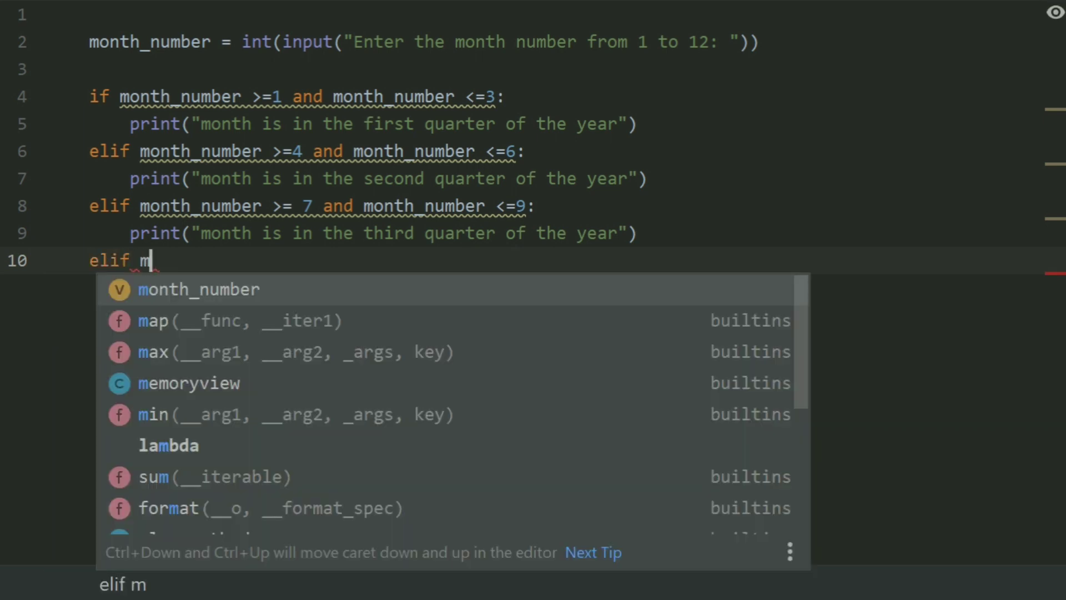
pyautogui.press('Return')
pyautogui.write('>')
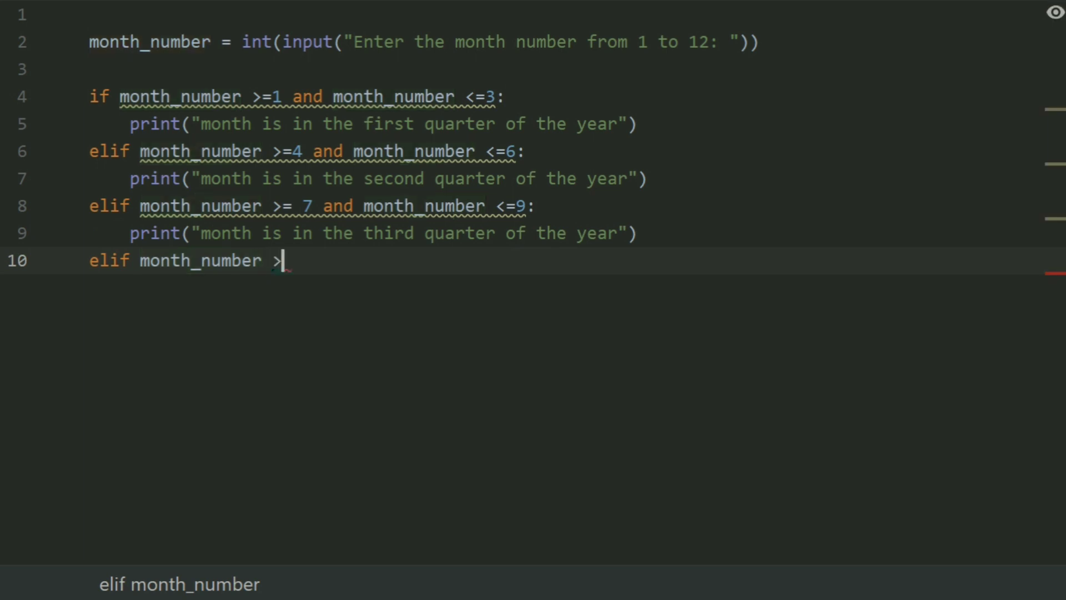
pyautogui.write('=')
pyautogui.write('1')
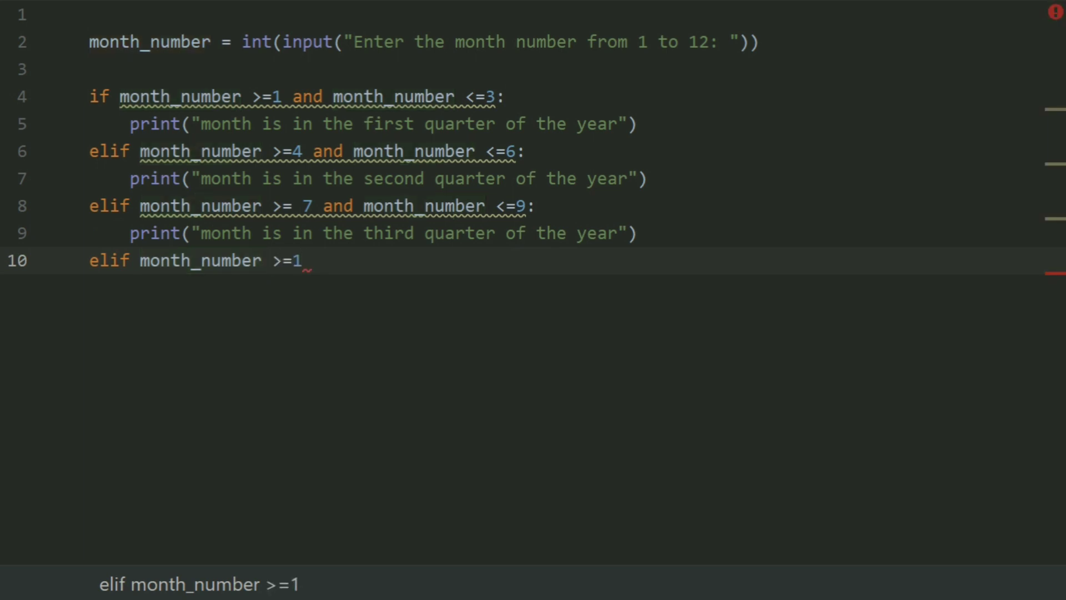
pyautogui.write('0 and ')
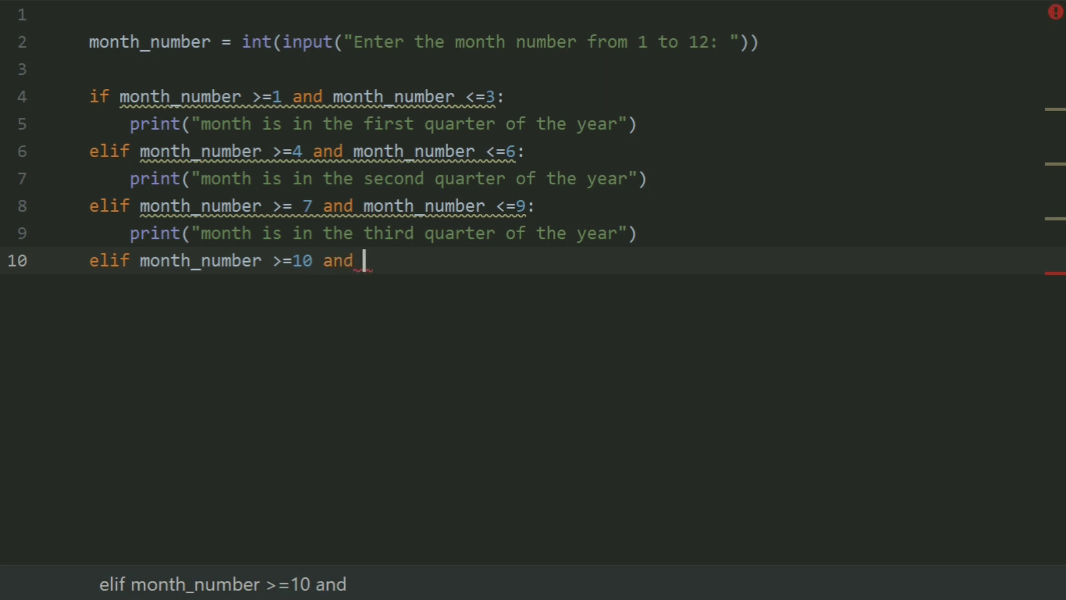
pyautogui.write('mo')
pyautogui.press('Return')
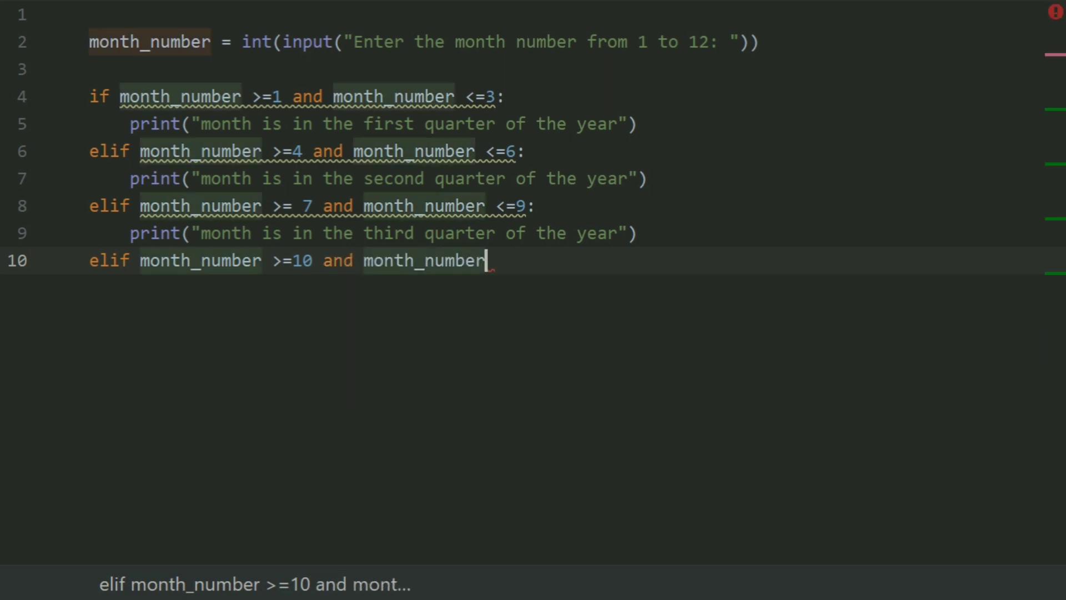
pyautogui.write('<')
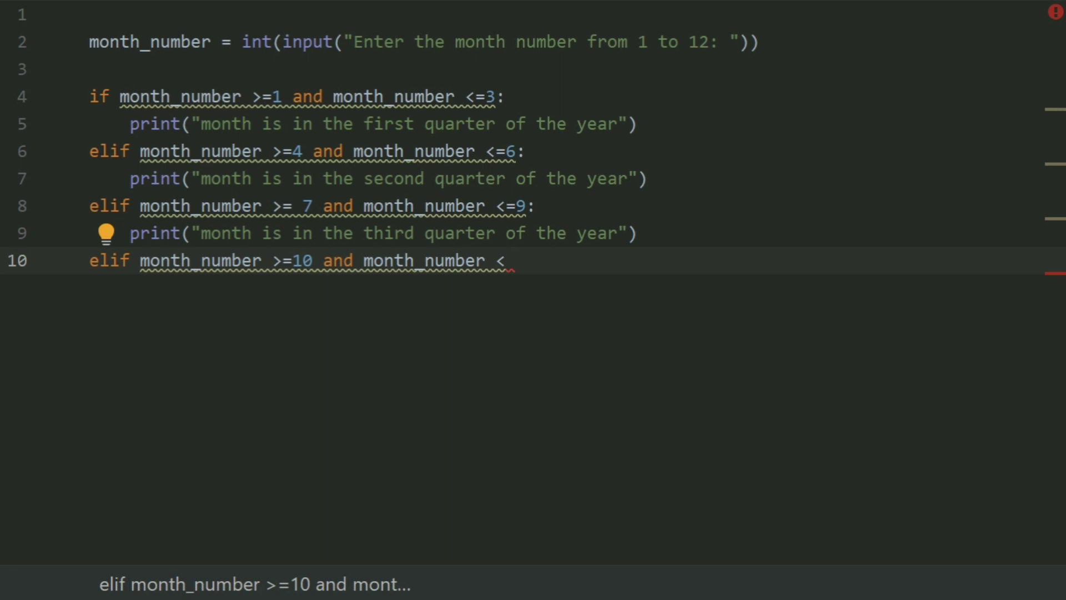
pyautogui.write('= 123')
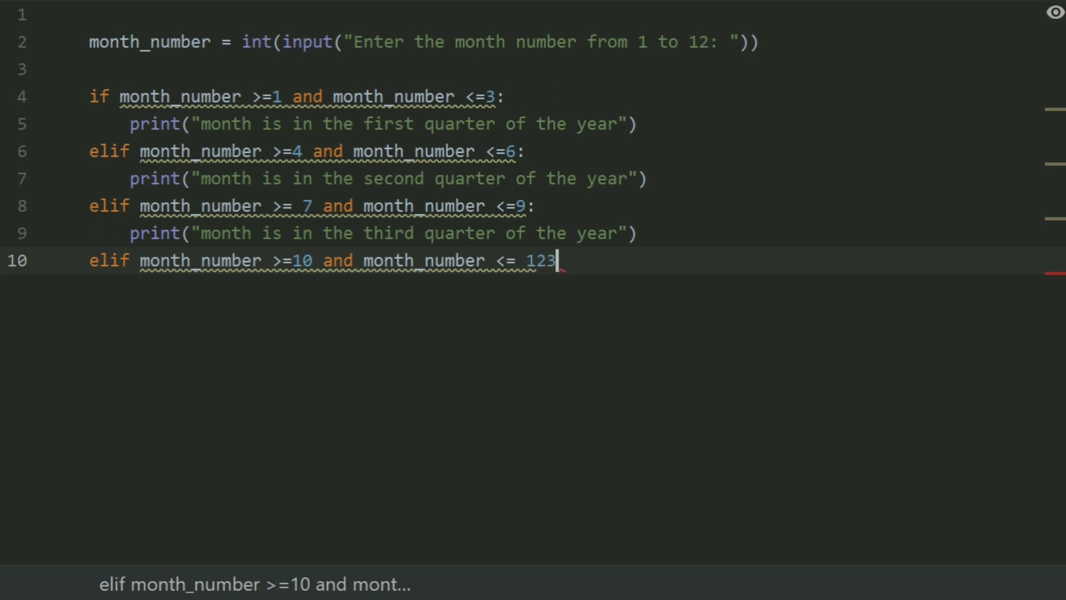
pyautogui.press('BackSpace')
pyautogui.write(':')
pyautogui.press('Return')
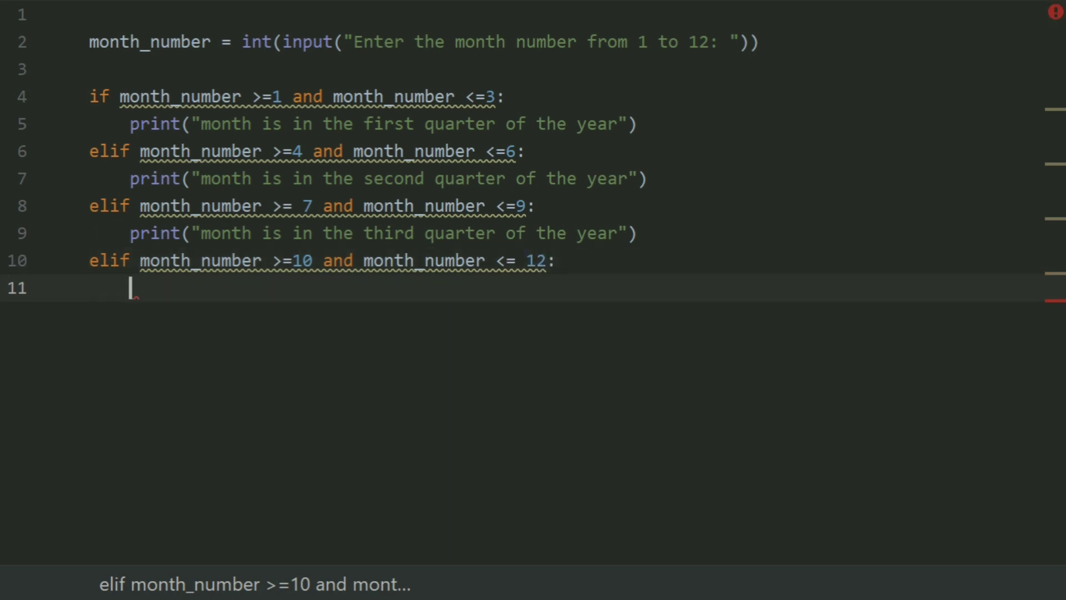
pyautogui.write('pr')
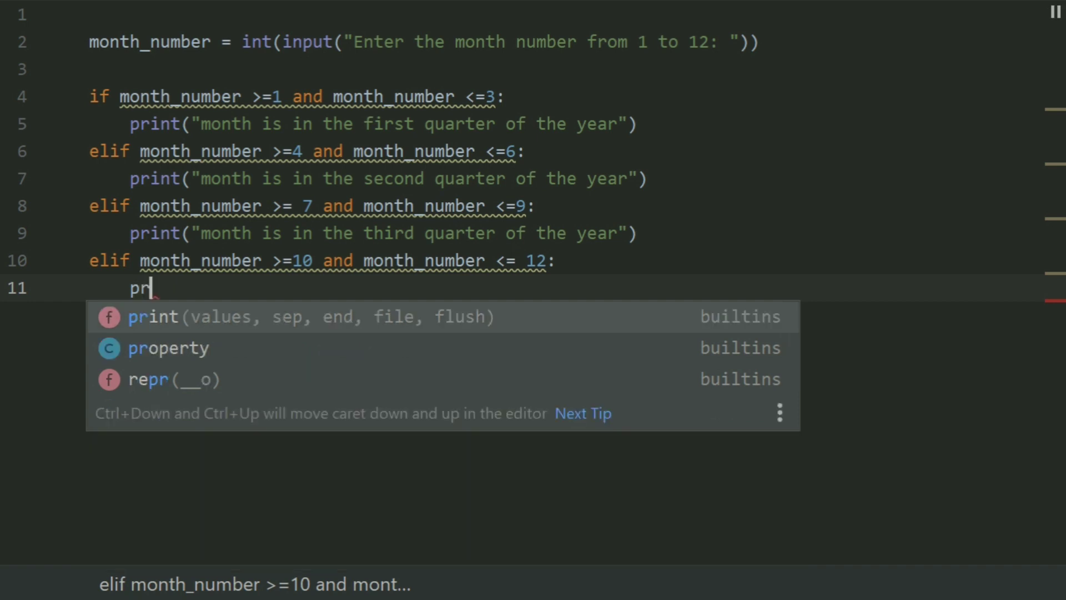
# Add print("month is in the fourth quarter of the year") and start an unindented line below.
pyautogui.press('Return')
pyautogui.write('"')
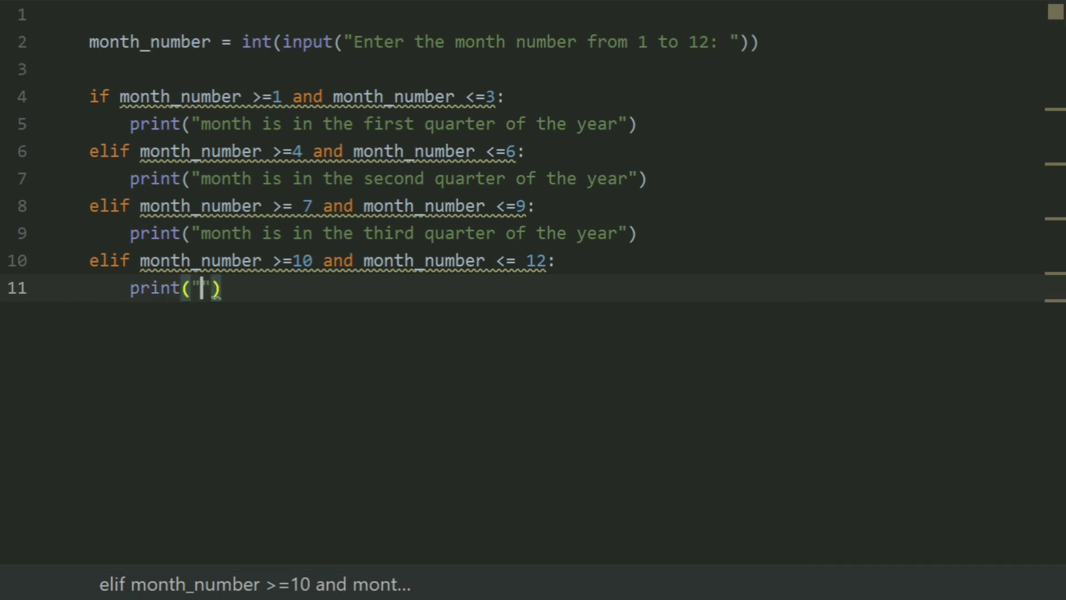
pyautogui.write('month is ')
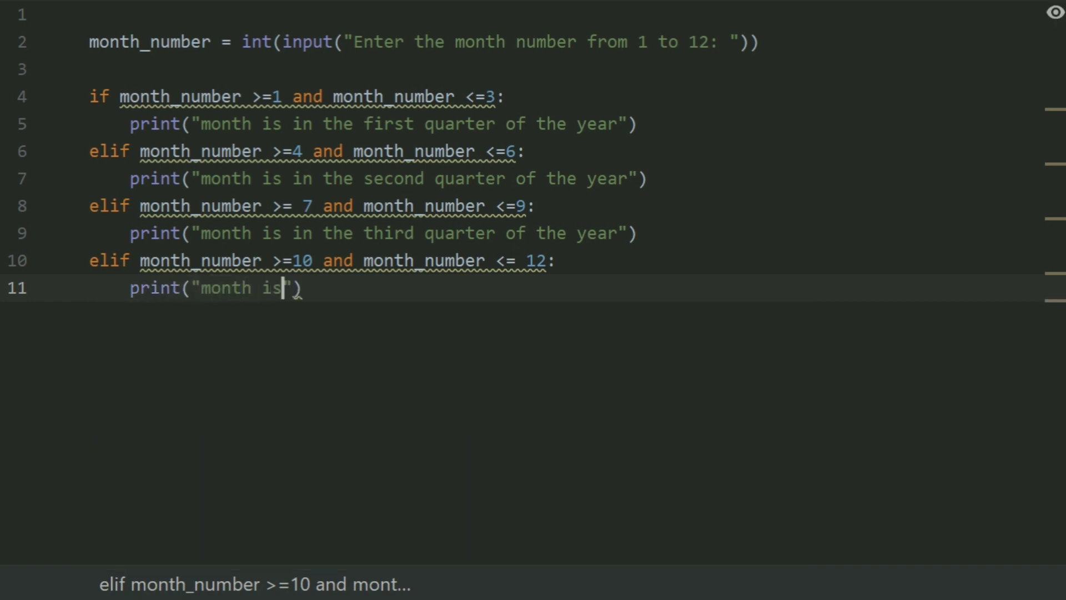
pyautogui.write('in the ')
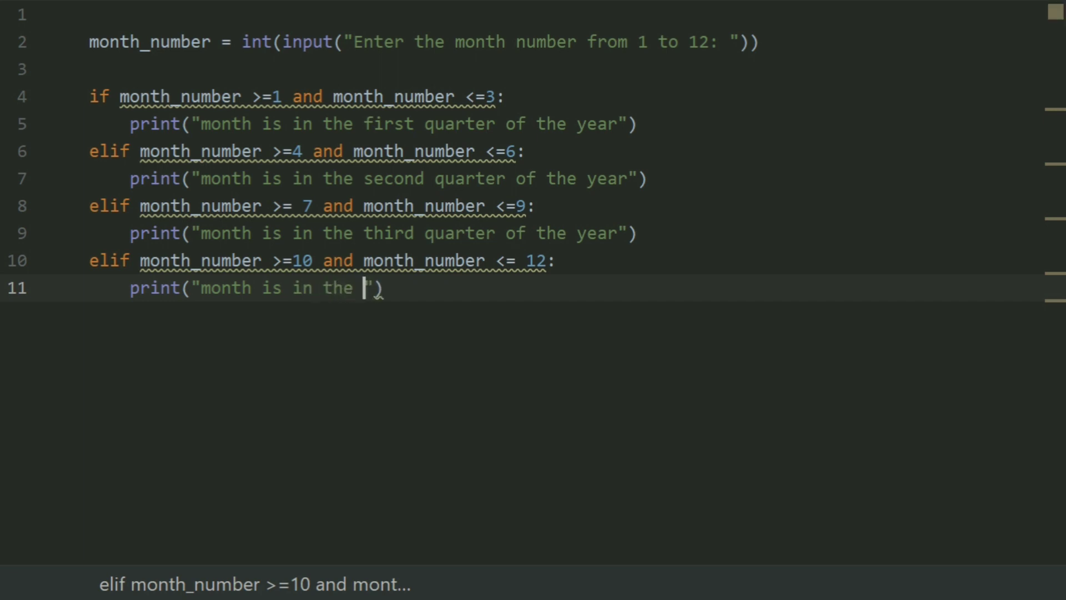
pyautogui.write('four')
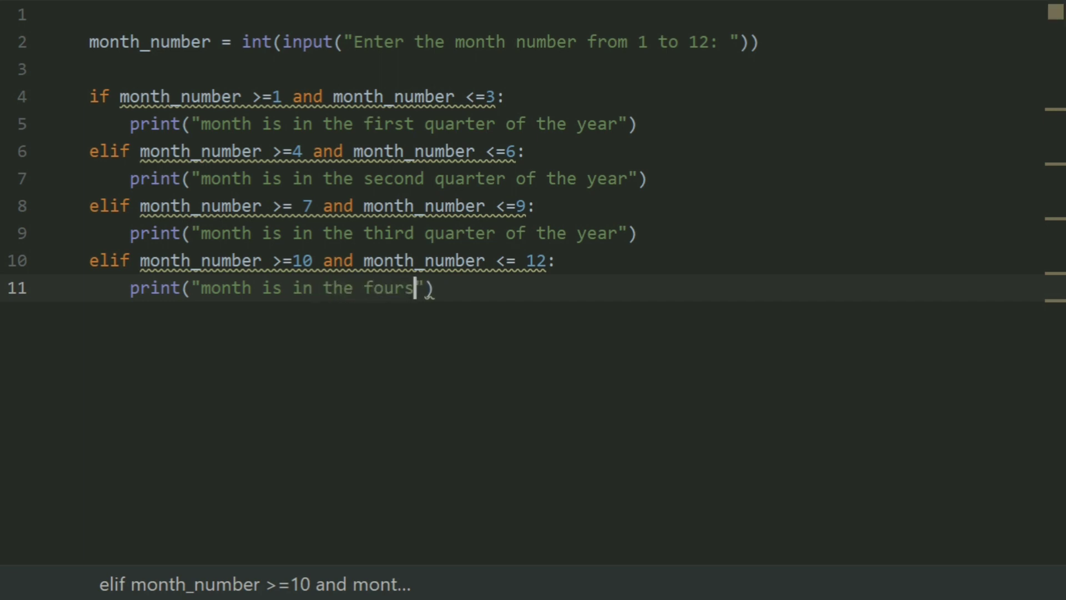
pyautogui.write('th quar')
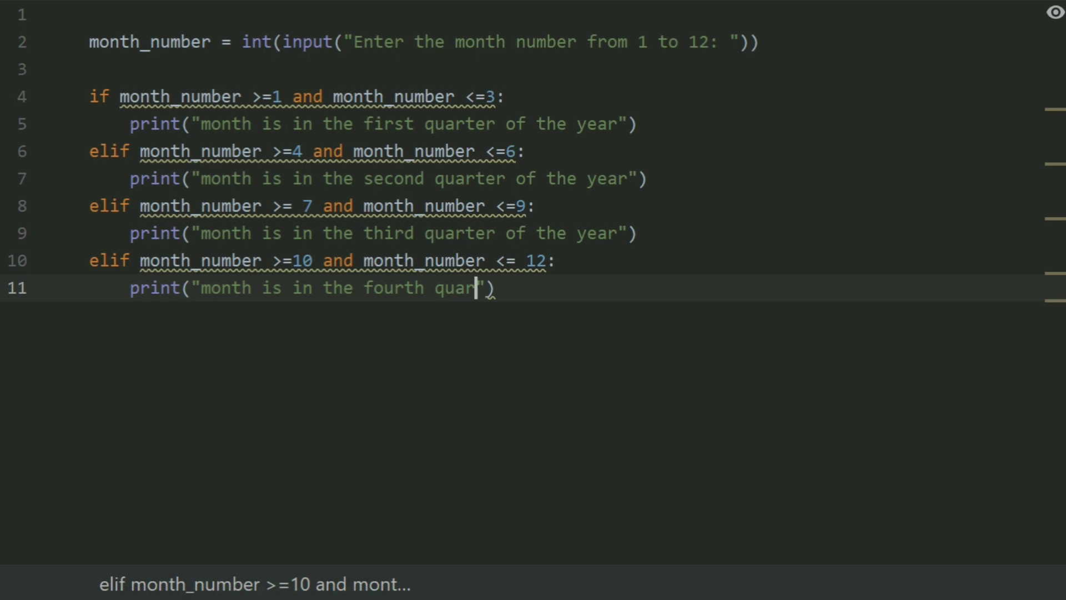
pyautogui.write('ter of ')
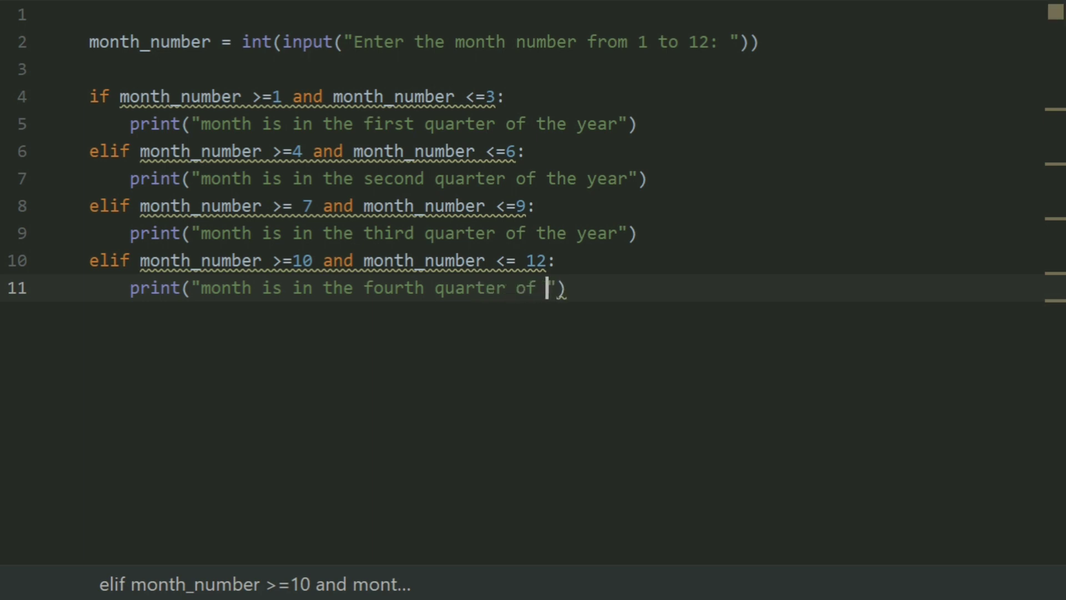
pyautogui.write('the year')
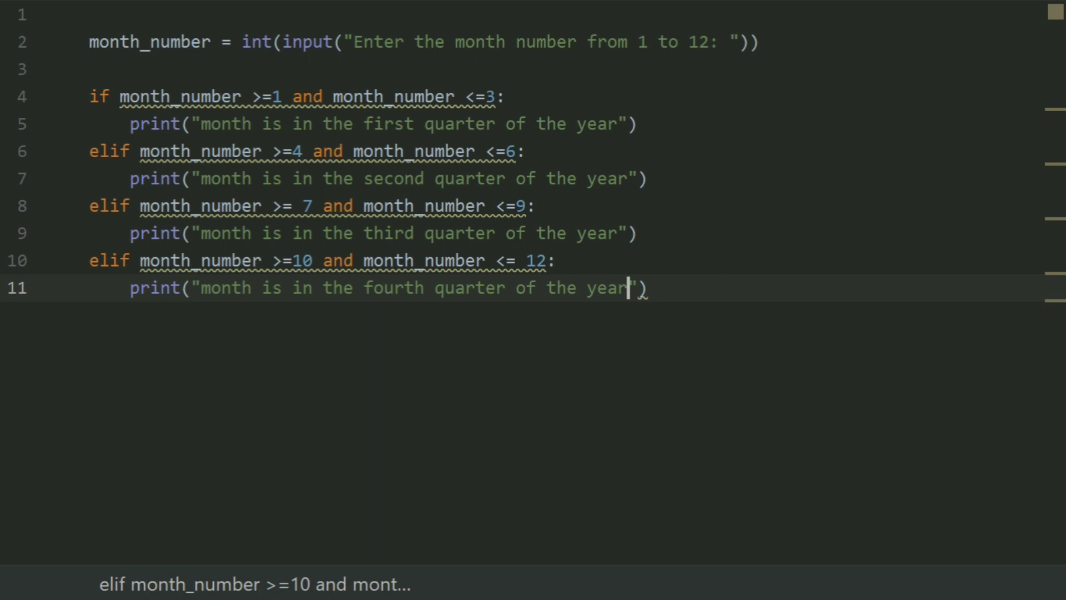
pyautogui.press('Return')
pyautogui.press('BackSpace')
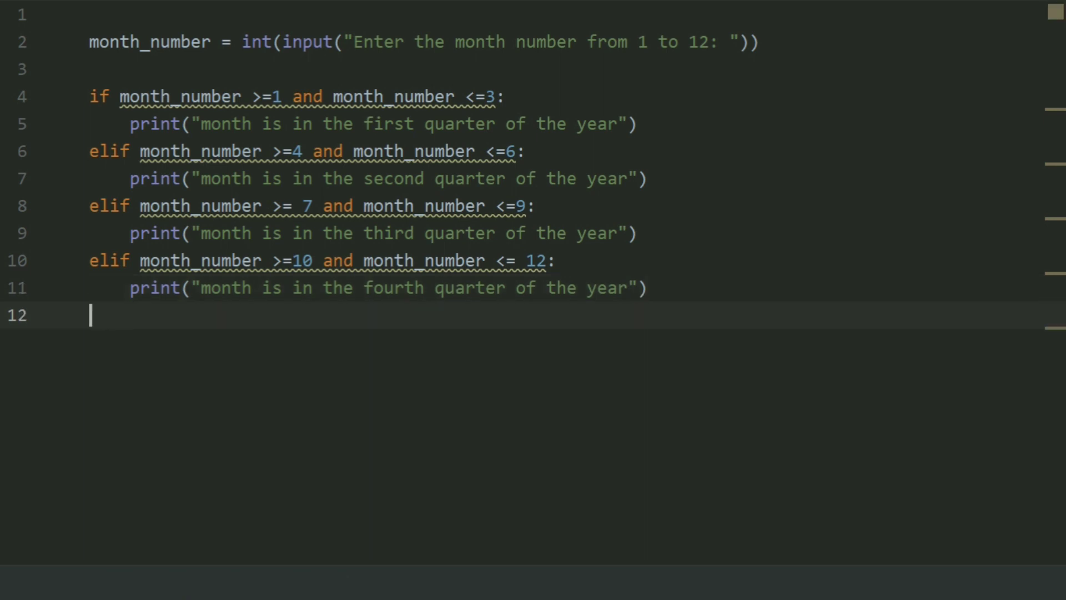
pyautogui.write('els:')
# Write else: with the misspelling corrected and start its indented body.
pyautogui.press('Return')
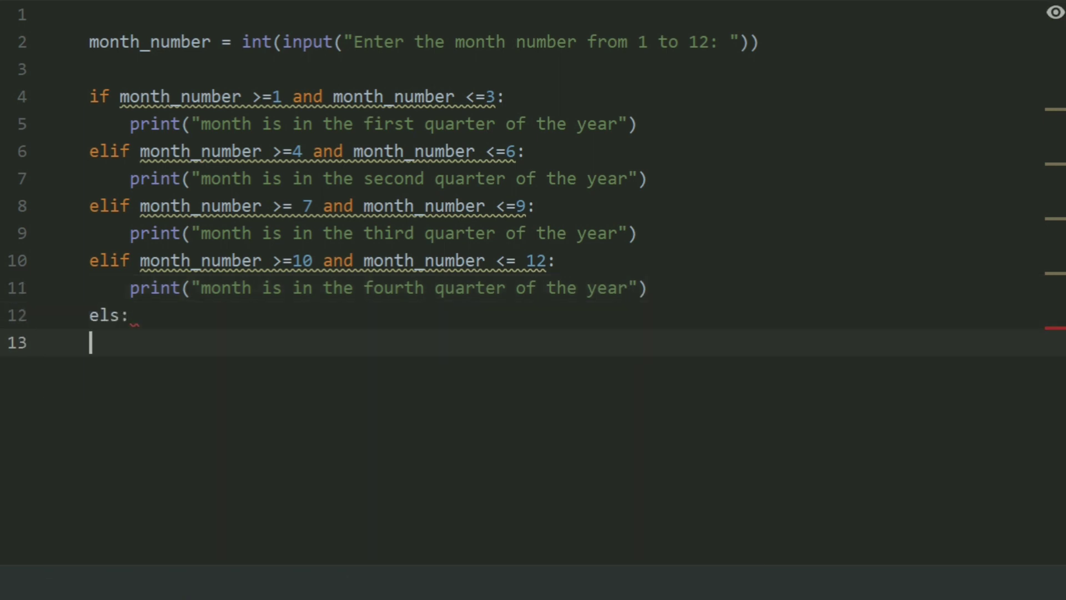
pyautogui.press('BackSpace')
pyautogui.press('BackSpace')
pyautogui.write('e:')
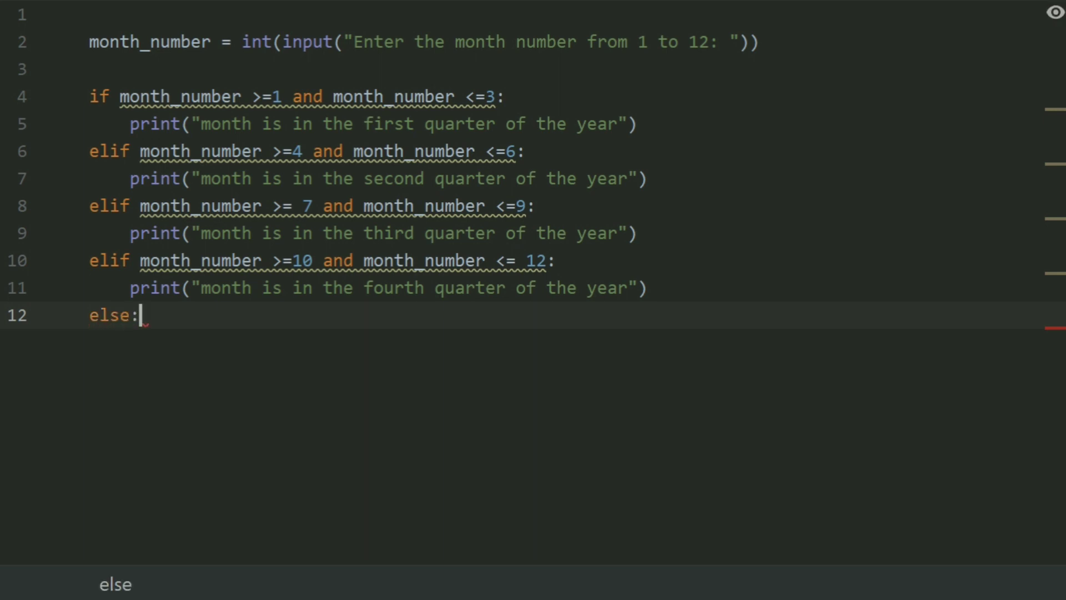
pyautogui.press('Return')
pyautogui.write('pr')
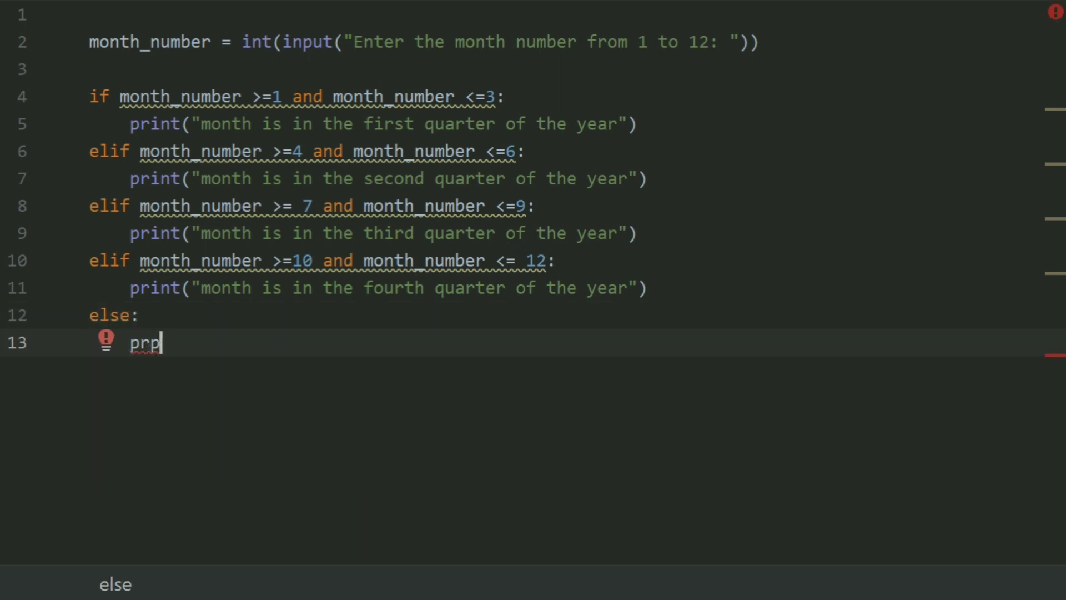
pyautogui.write('int')
# Add print("Invalid month number") inside the else branch, cleaning stray characters.
pyautogui.press('BackSpace')
pyautogui.write('(|')
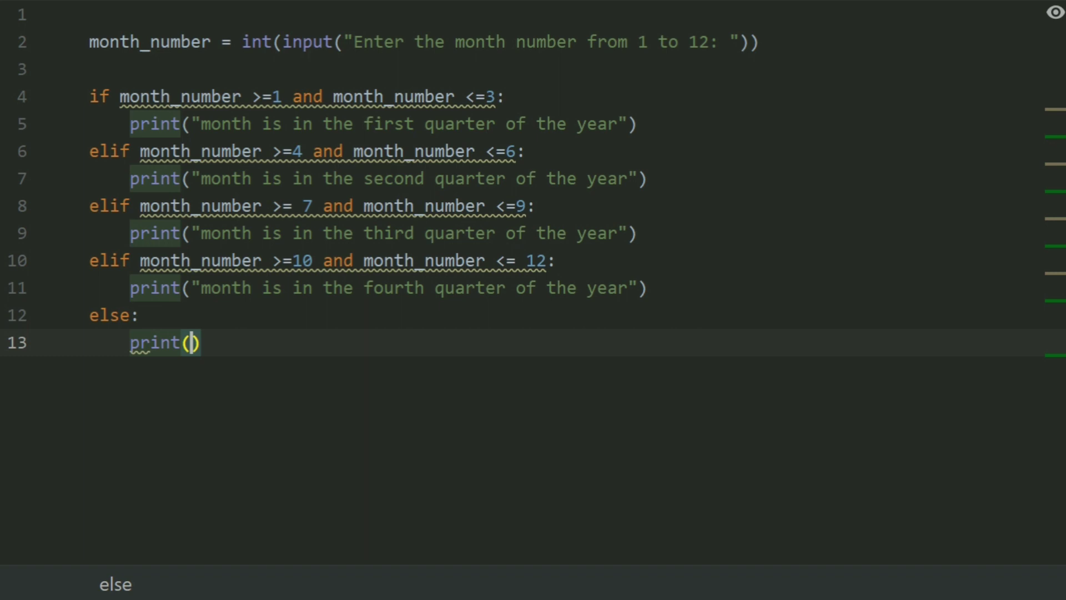
pyautogui.write('I')
pyautogui.press('BackSpace')
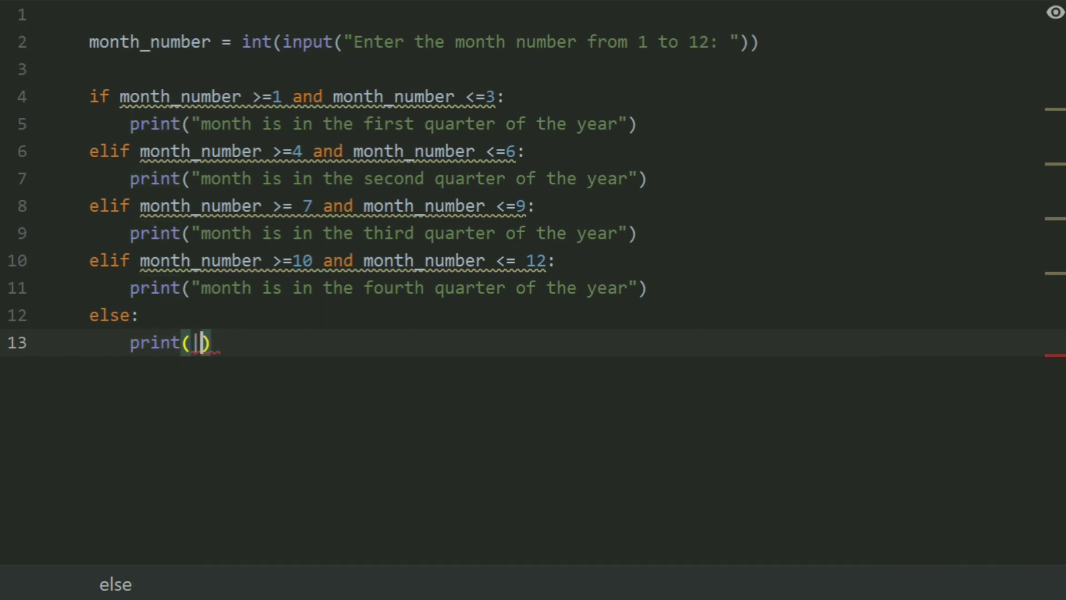
pyautogui.press('BackSpace')
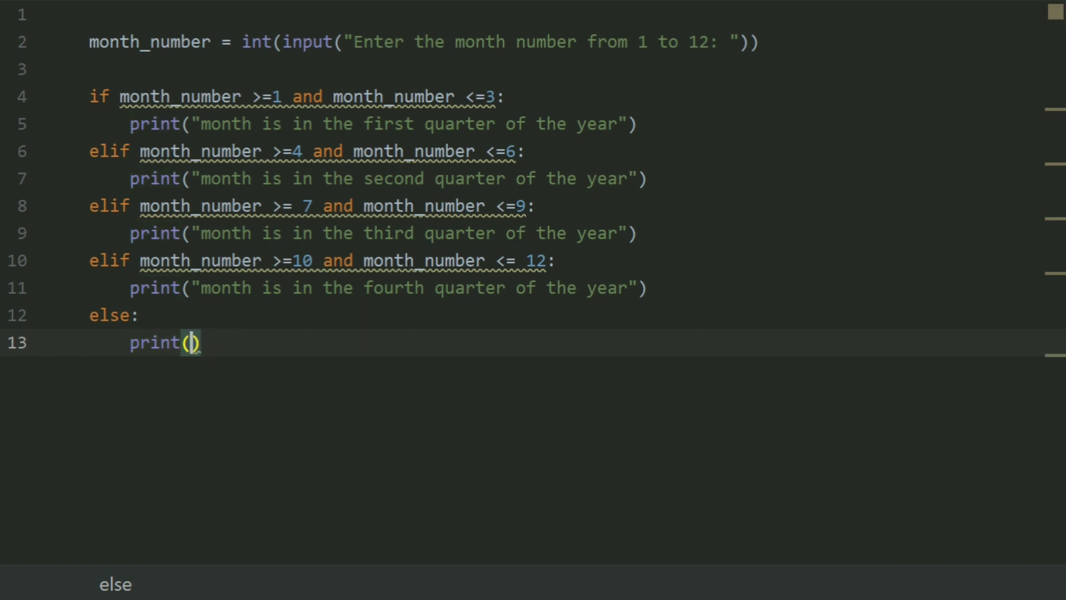
pyautogui.write(':')
pyautogui.press('BackSpace')
pyautogui.write('"')
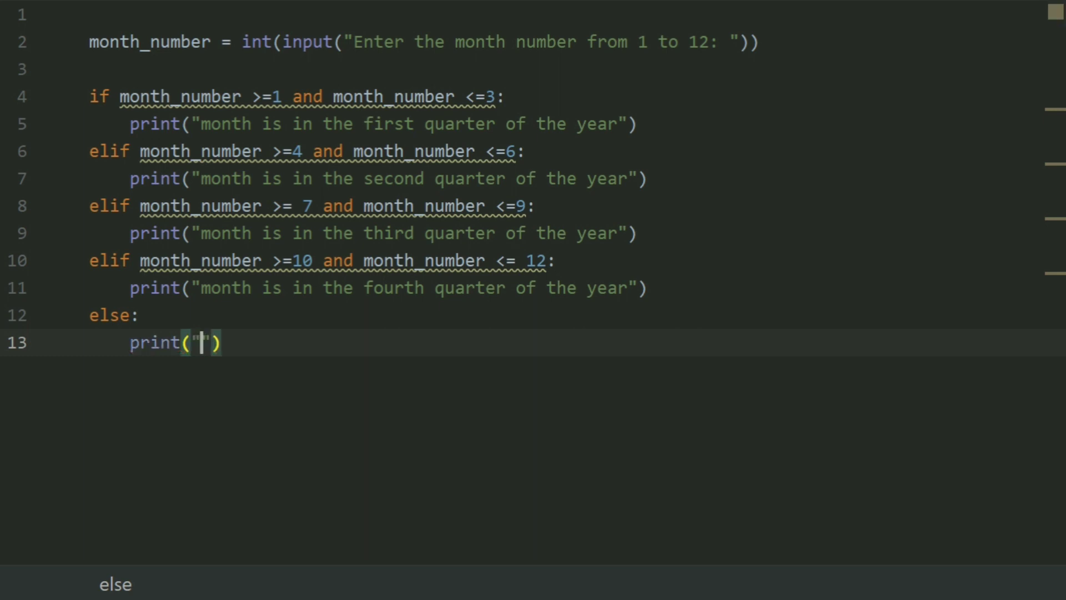
pyautogui.write('Invalid ')
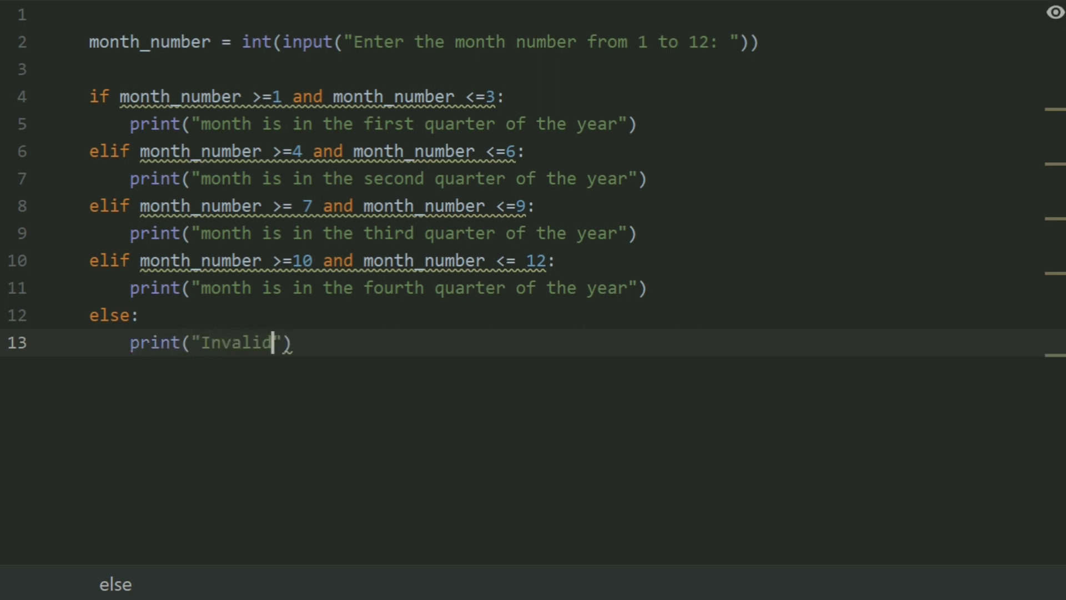
pyautogui.write('month n')
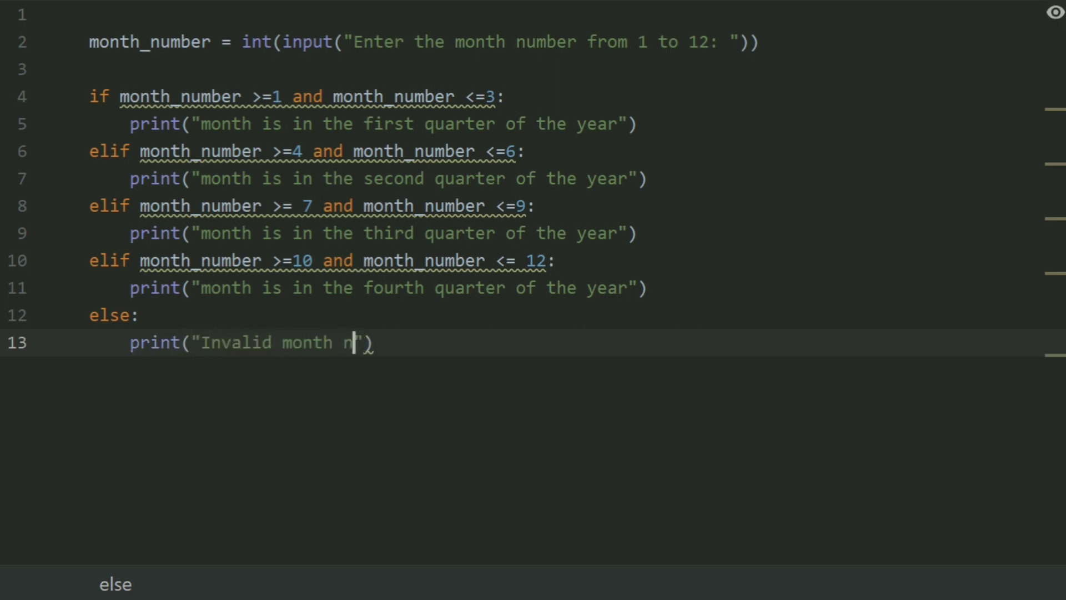
pyautogui.write('umber')
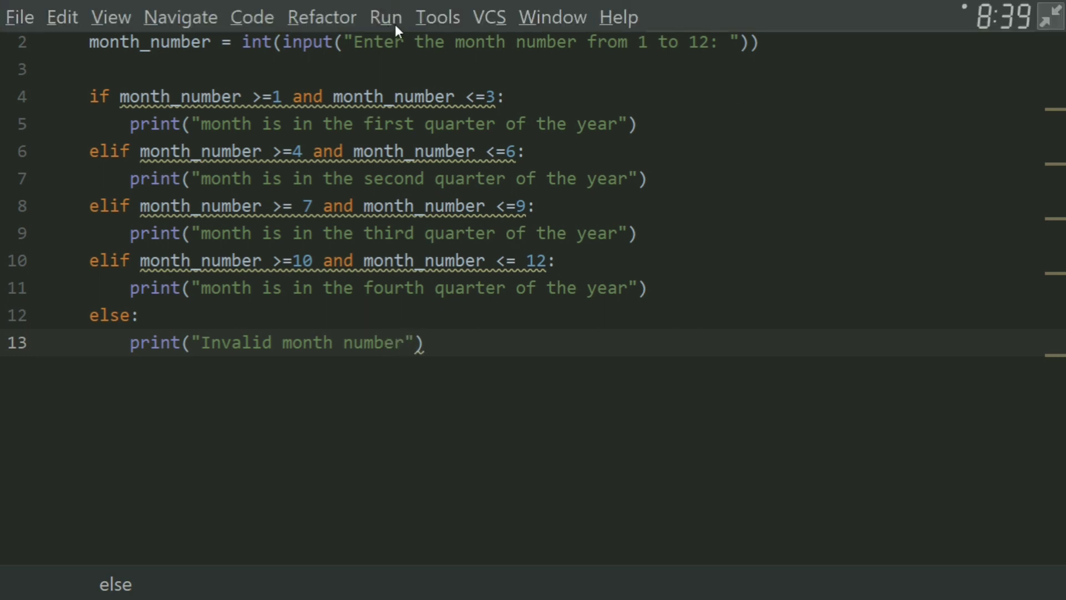
# Run the 'Quarter of the year' configuration from the Run menu.
pyautogui.click(394, 19)
pyautogui.click(407, 149)
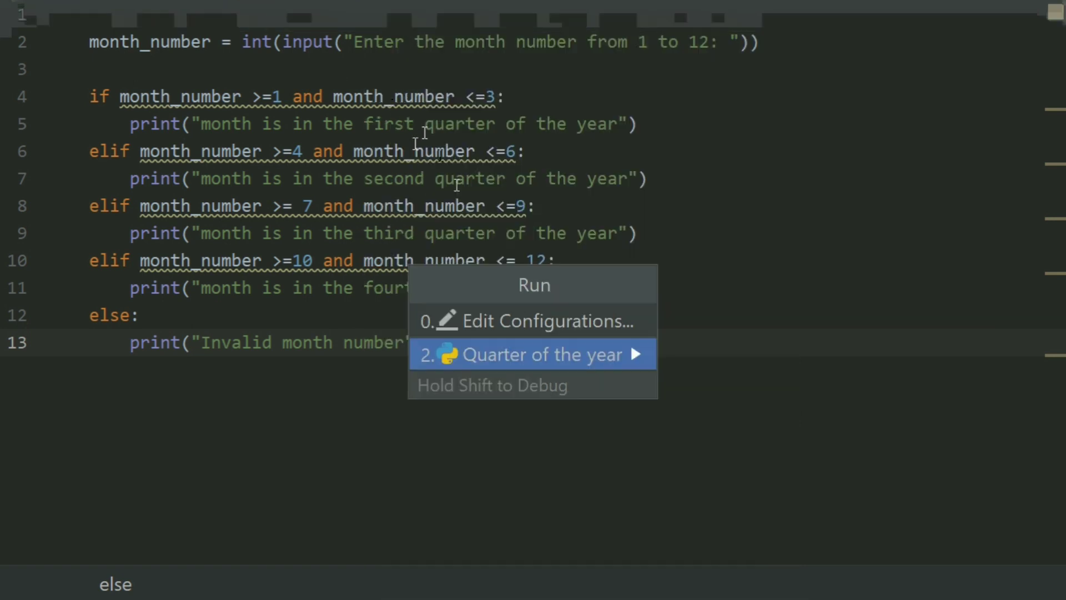
pyautogui.click(517, 356)
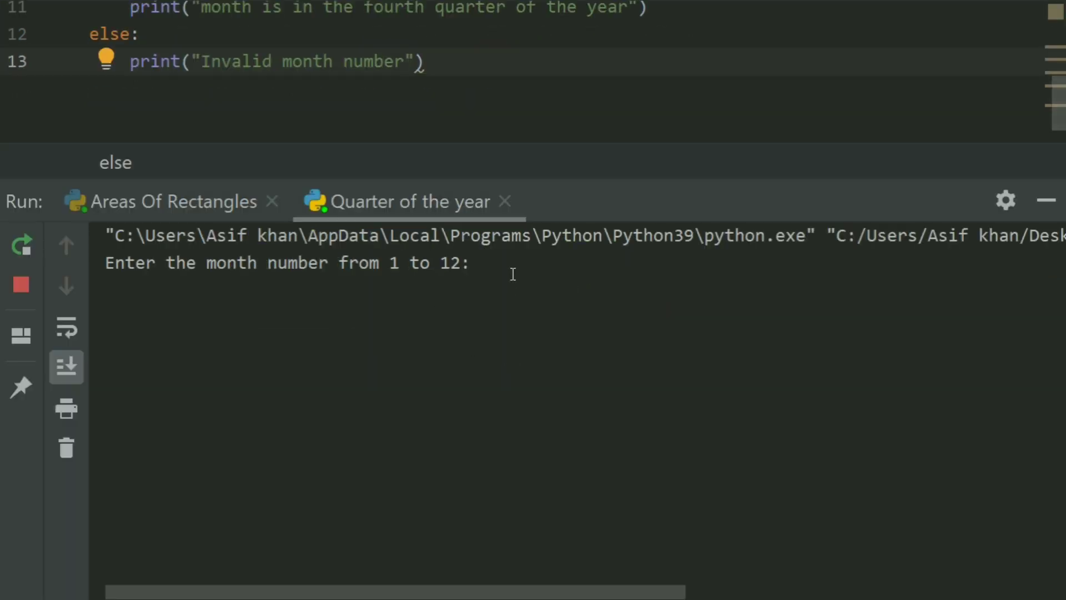
# Enter month 6 in the console and get the second-quarter message.
pyautogui.click(513, 275)
pyautogui.write('5')
pyautogui.press('BackSpace')
pyautogui.write('6')
pyautogui.press('Return')
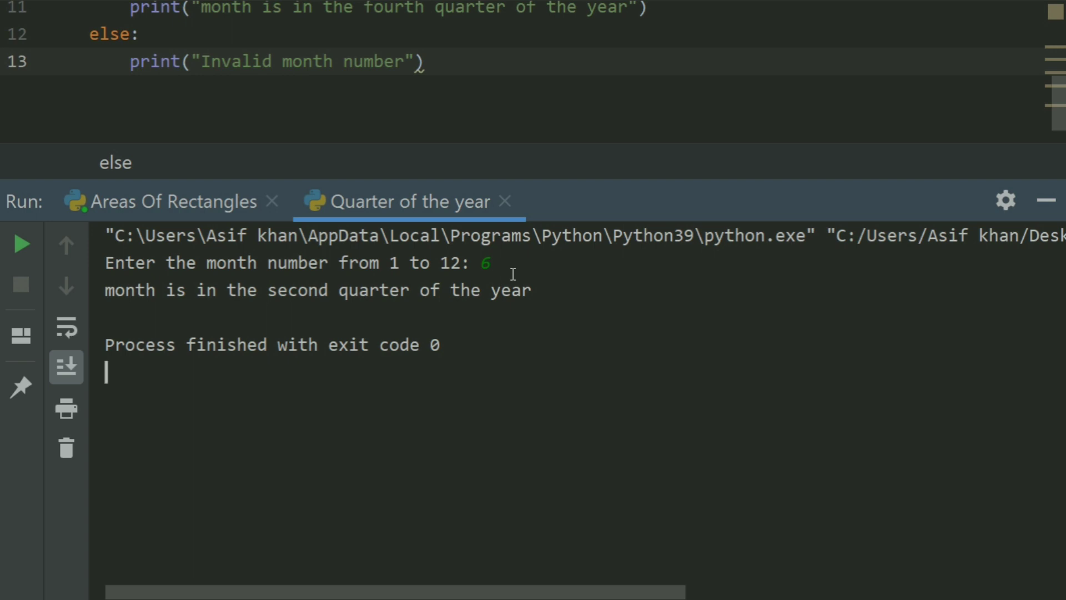
# Rerun the script with month 12 and get the fourth-quarter message.
pyautogui.click(22, 242)
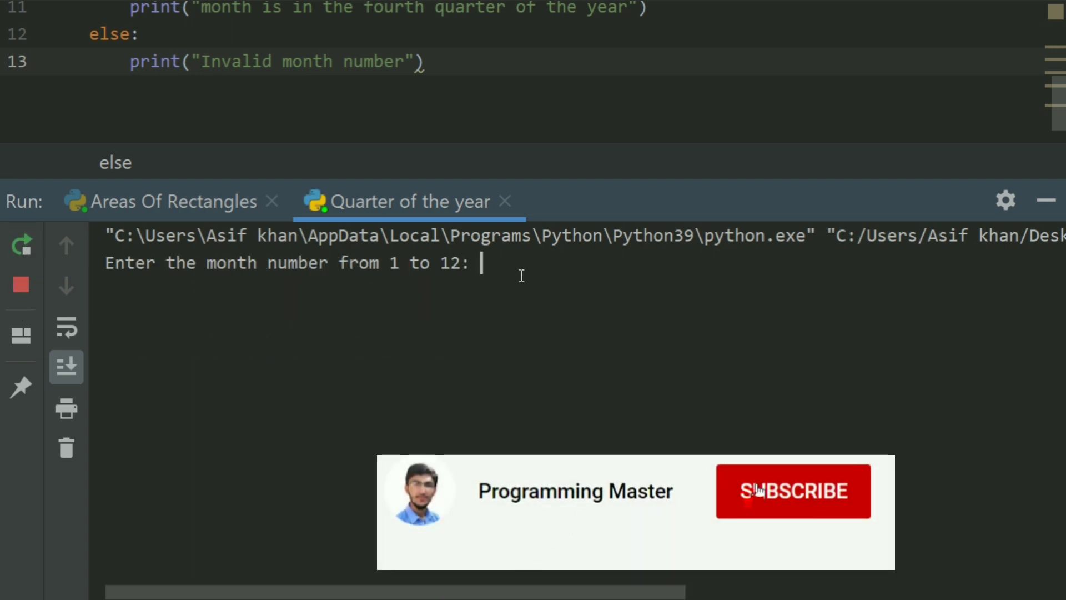
pyautogui.write('12')
pyautogui.press('Return')
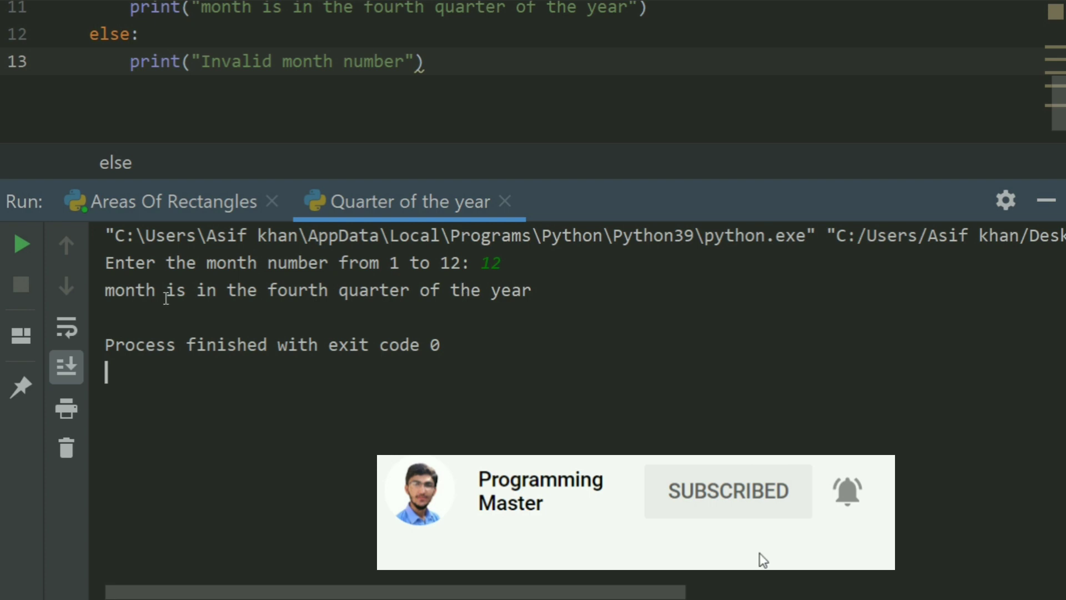
# Rerun the script with month 3 and get the first-quarter message.
pyautogui.click(19, 243)
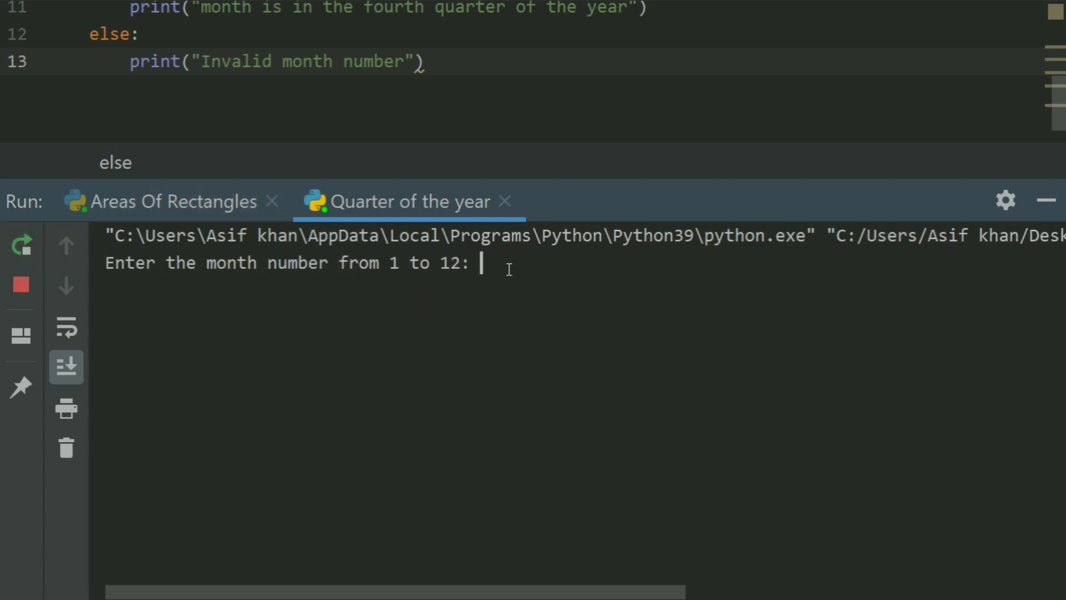
pyautogui.write('3')
pyautogui.press('Return')
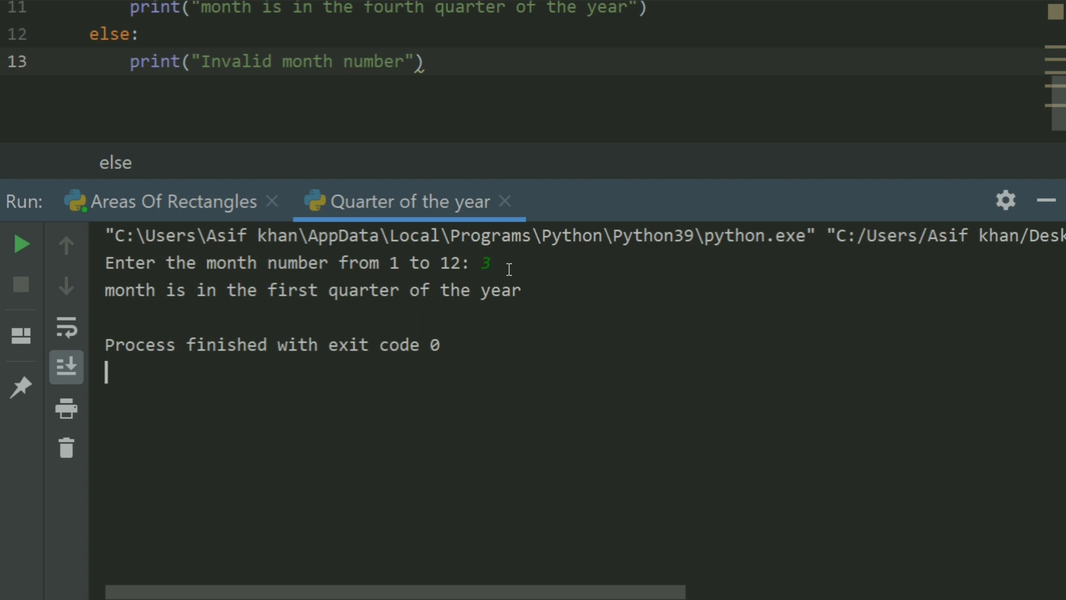